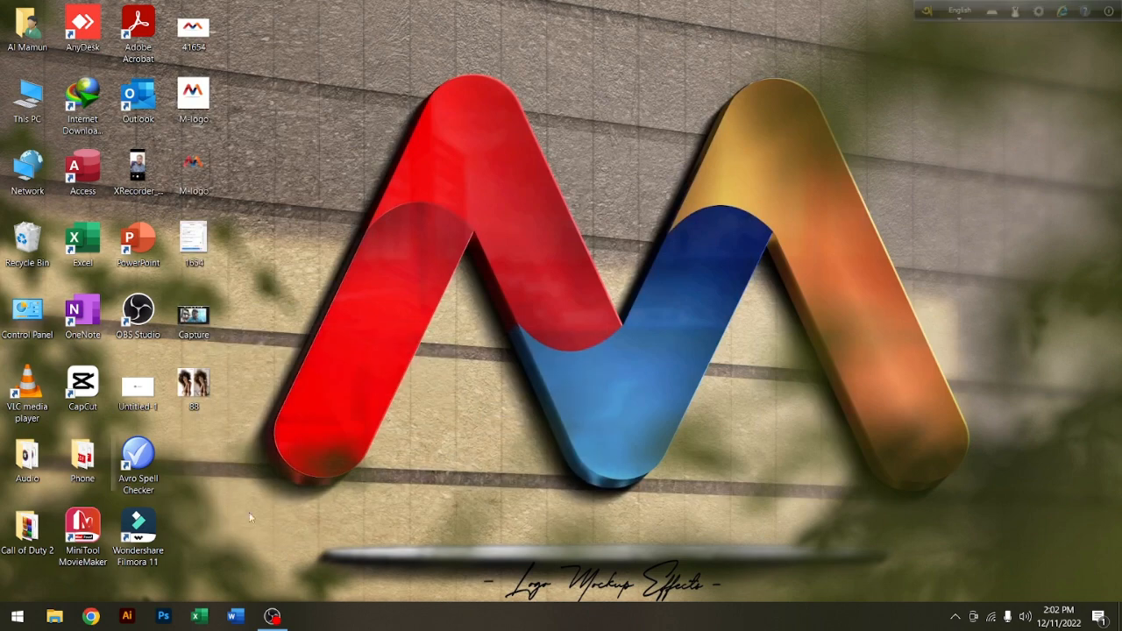
Step: Launch Chrome from the taskbar
left_click(104, 619)
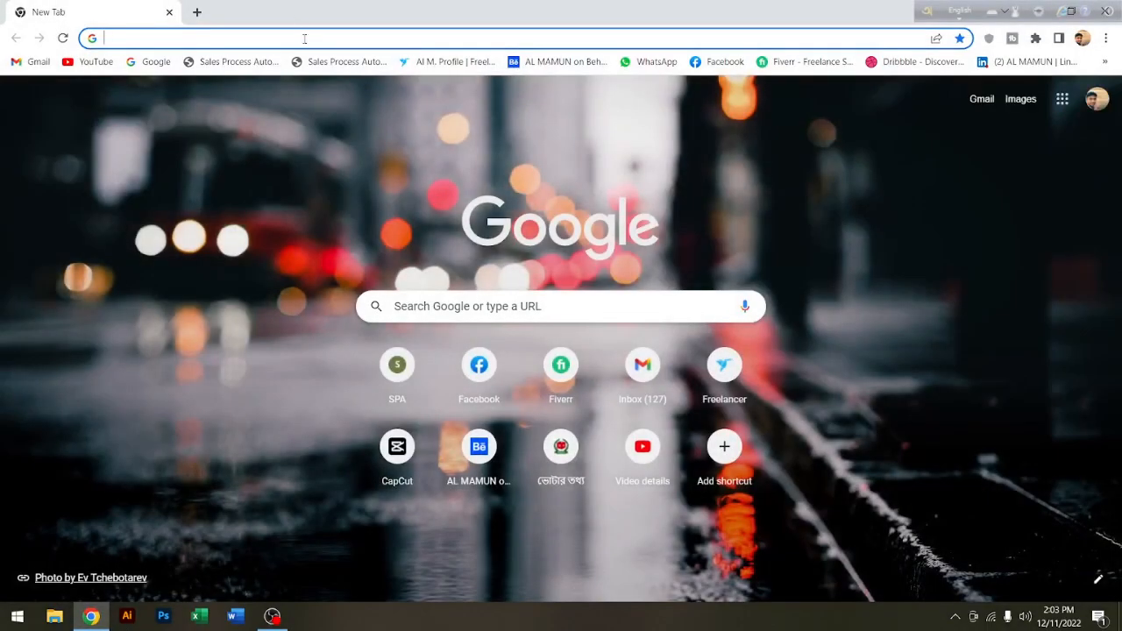
Step: Search Google for 'e tin' using the earlier search suggestion
left_click(304, 38)
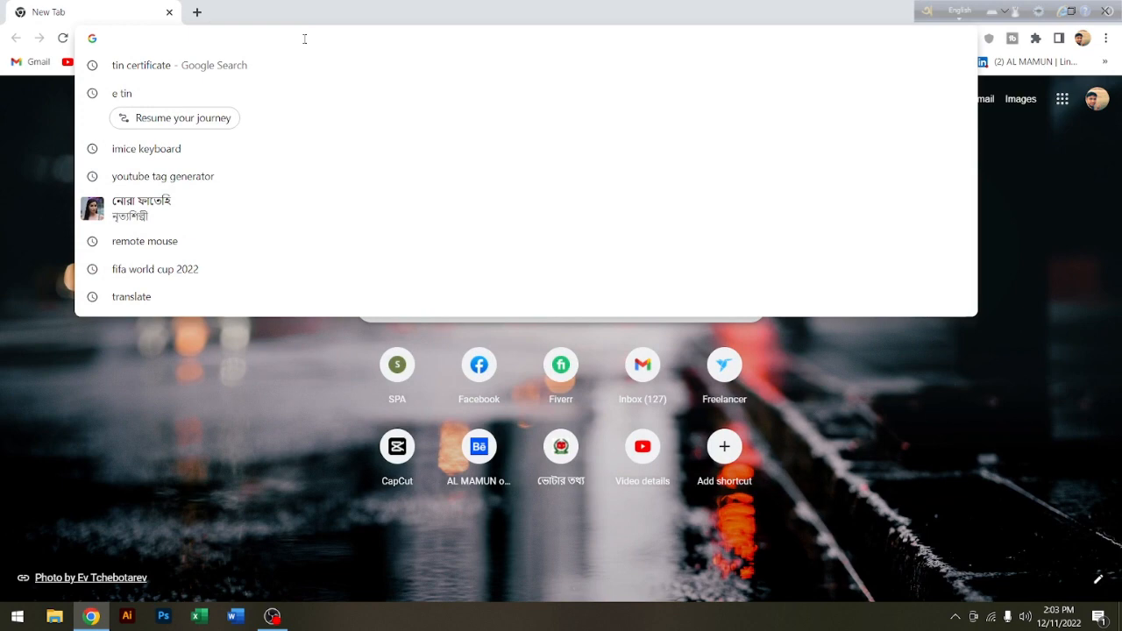
type("e")
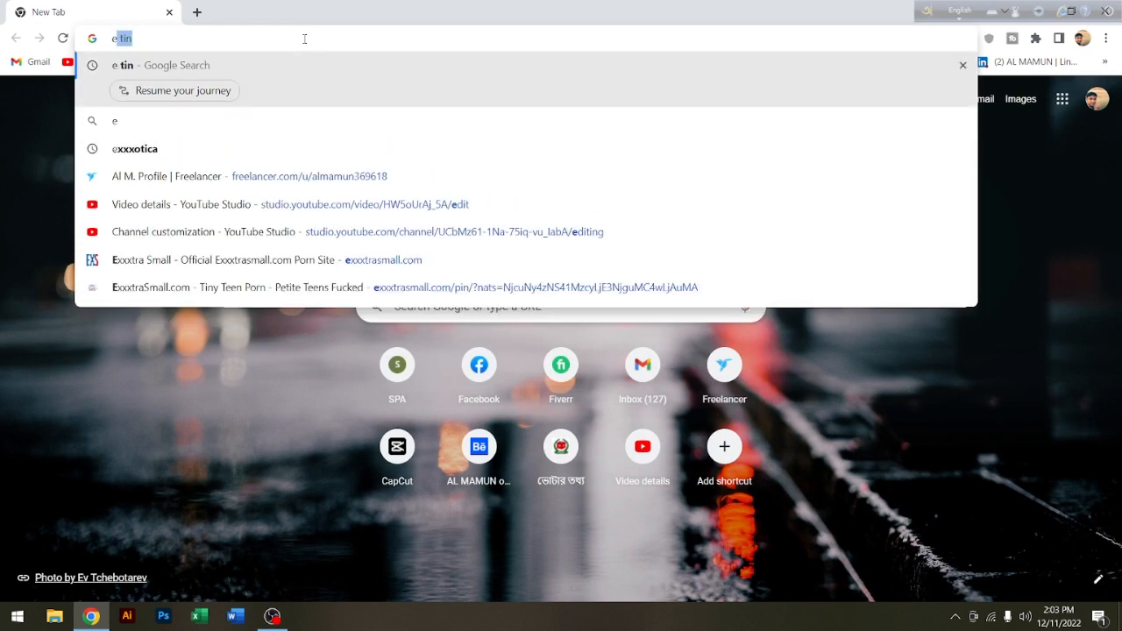
key("BackSpace")
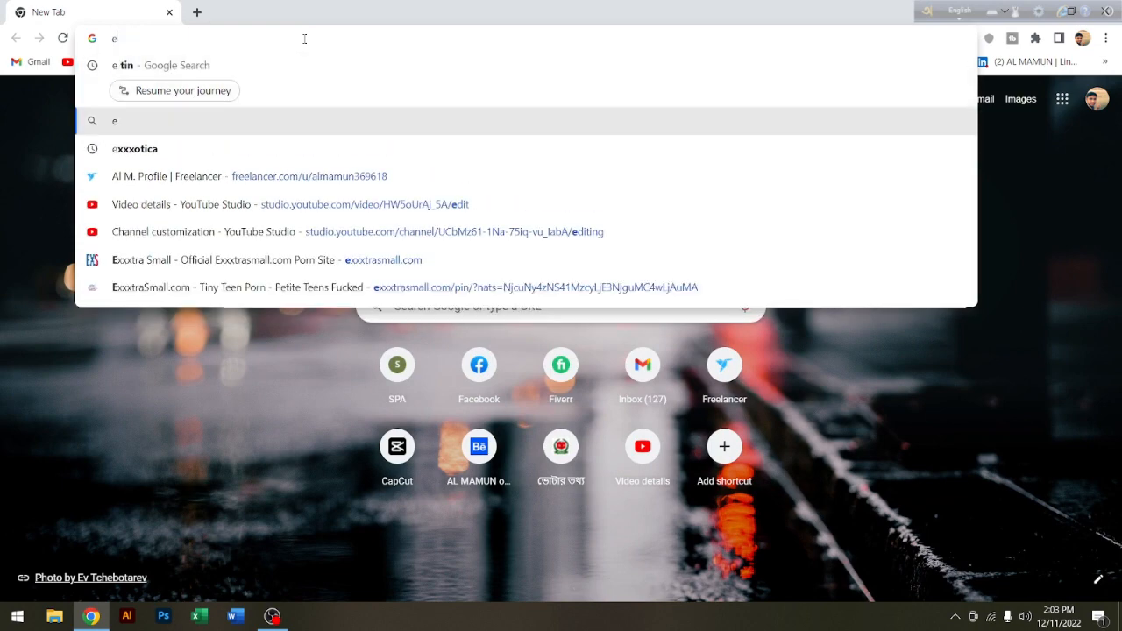
key("Up")
key("Return")
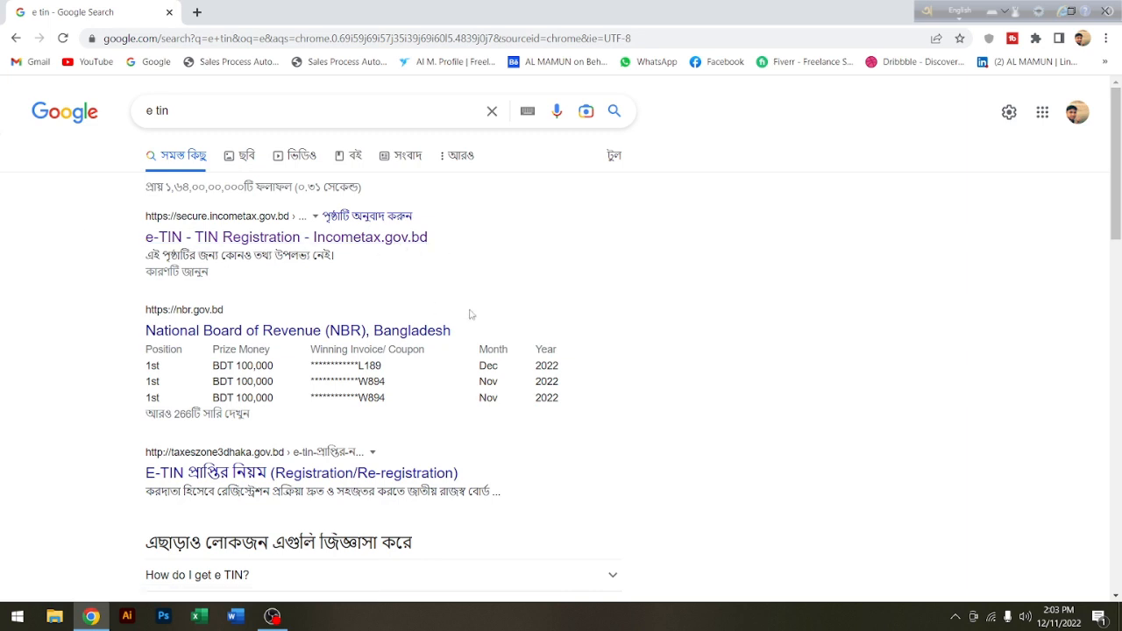
Step: Open the 'e-TIN - TIN Registration' result to reach the NBR welcome page
left_click(396, 239)
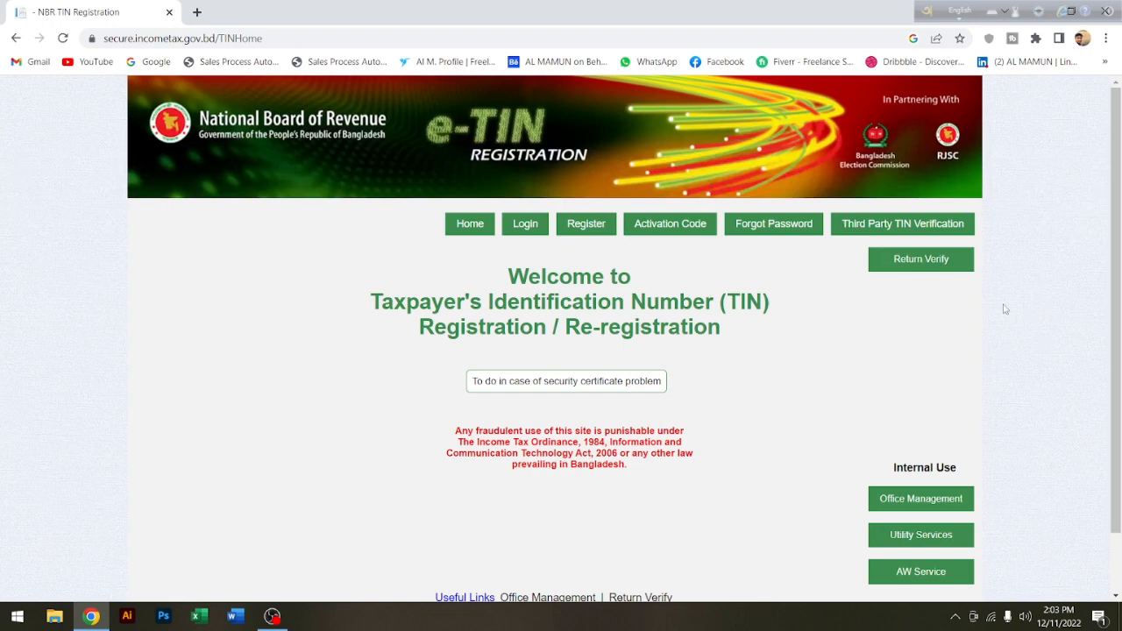
scroll(1029, 412, "down", 2)
scroll(1028, 416, "up", 2)
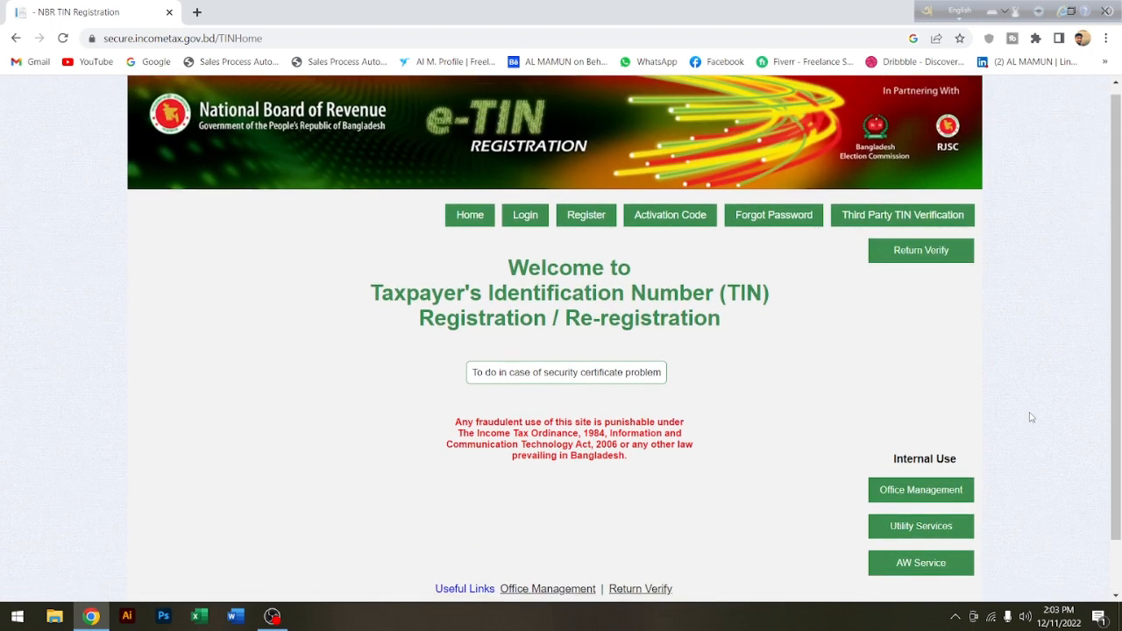
Step: Open the registration form and enter the chosen user ID
left_click(593, 226)
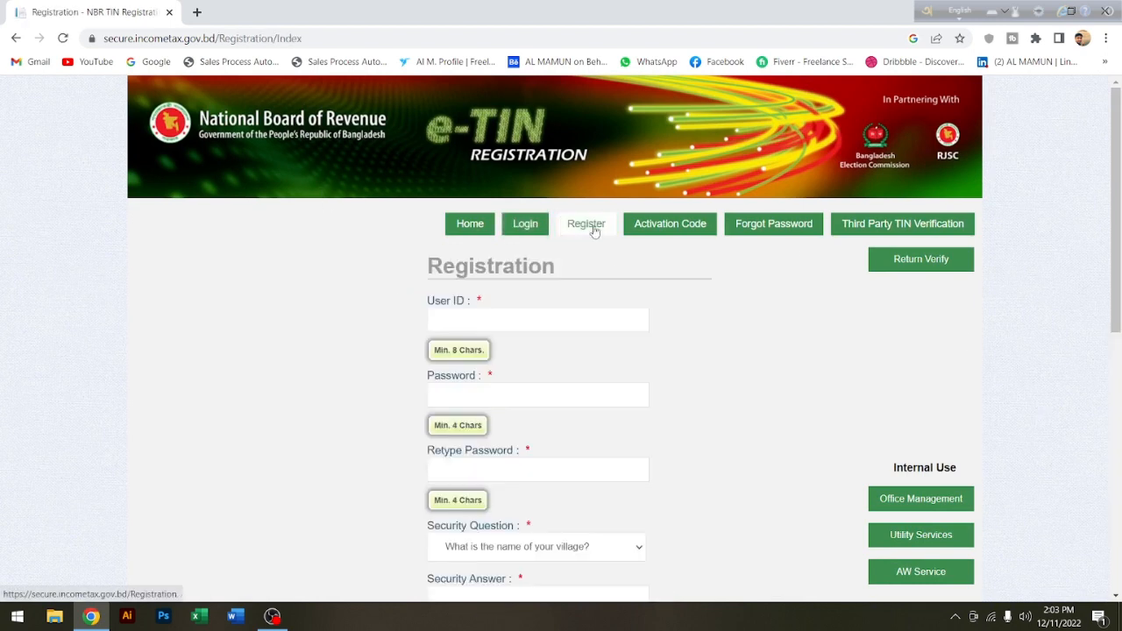
left_click(500, 320)
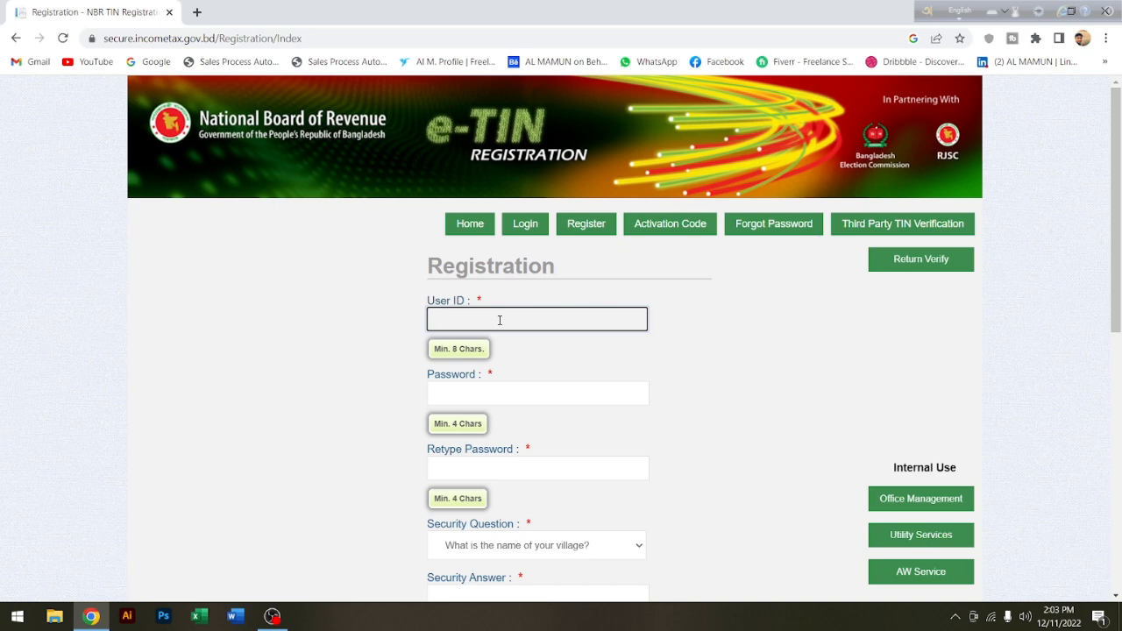
type("mamun3696")
Step: Enter the account password and retype it in the confirmation field
left_click(468, 393)
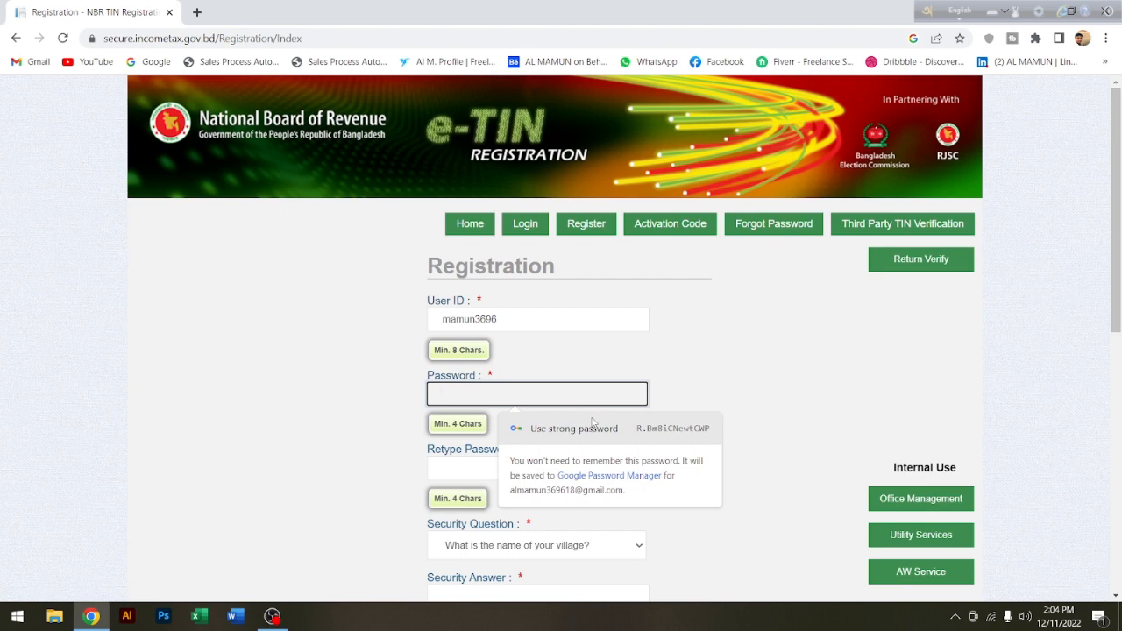
type("aaaaaaaaa")
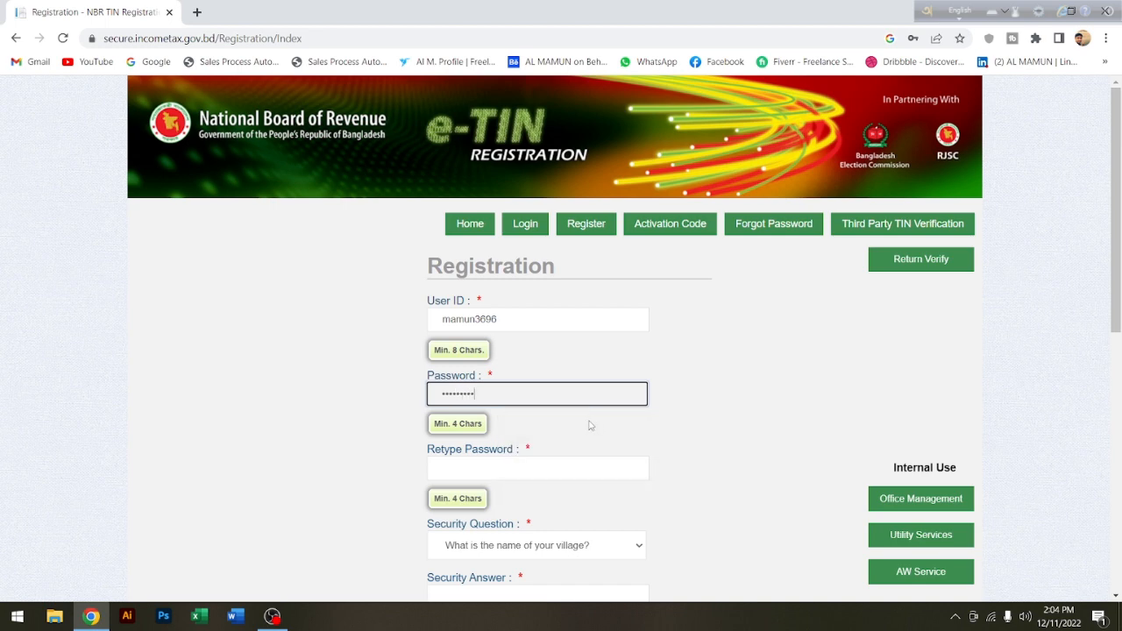
left_click(592, 423)
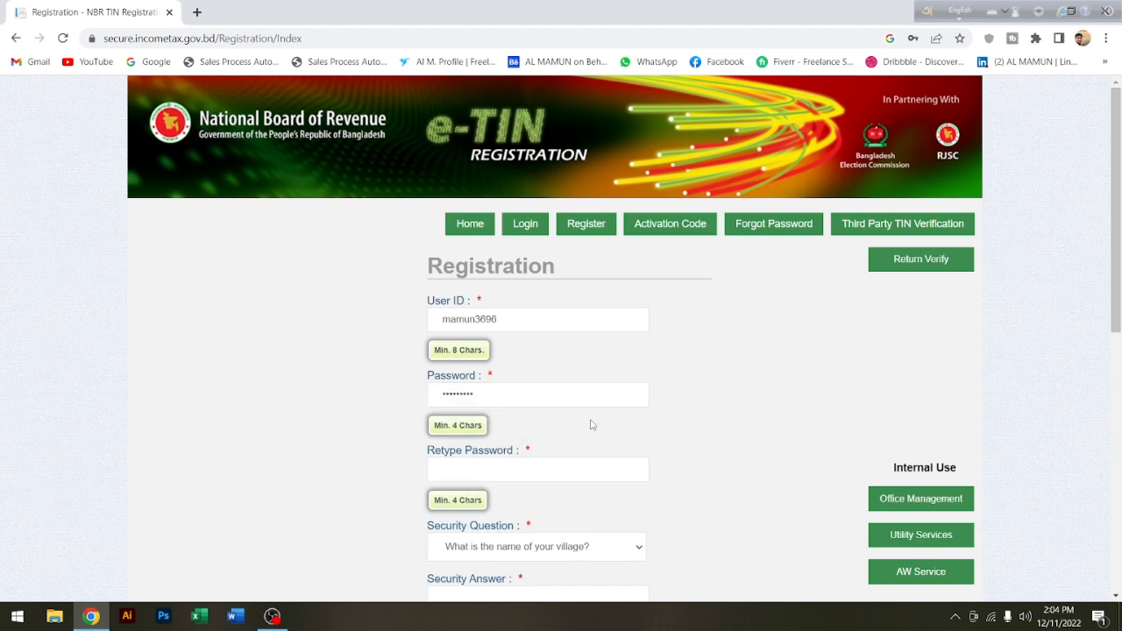
left_click(512, 478)
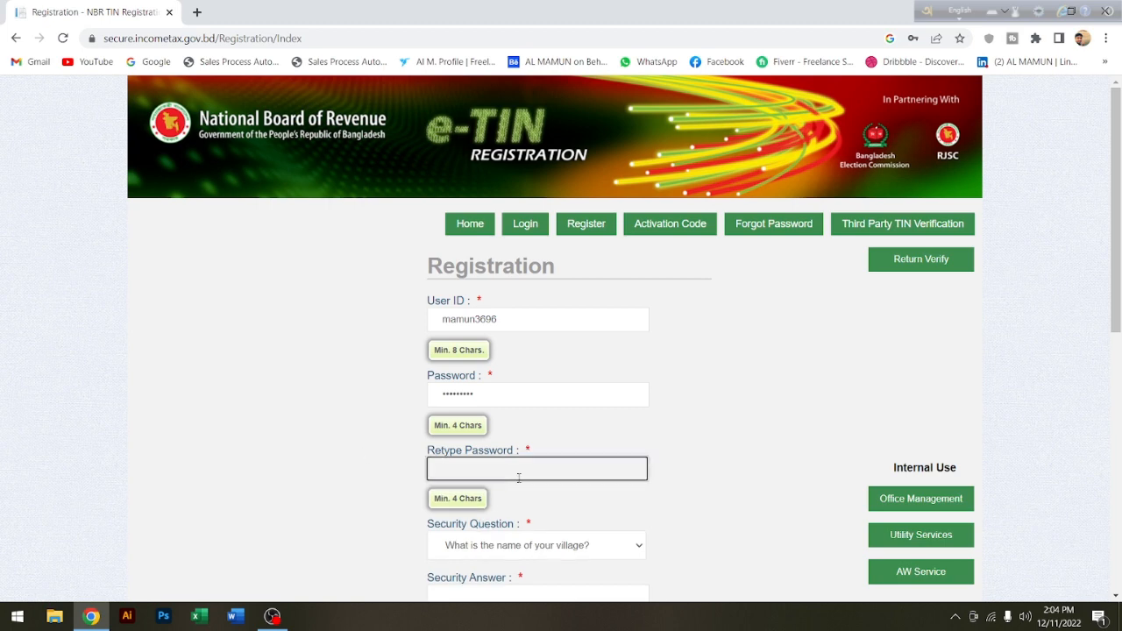
type("aaaaaaaaa")
left_click(550, 498)
scroll(550, 498, "down", 1)
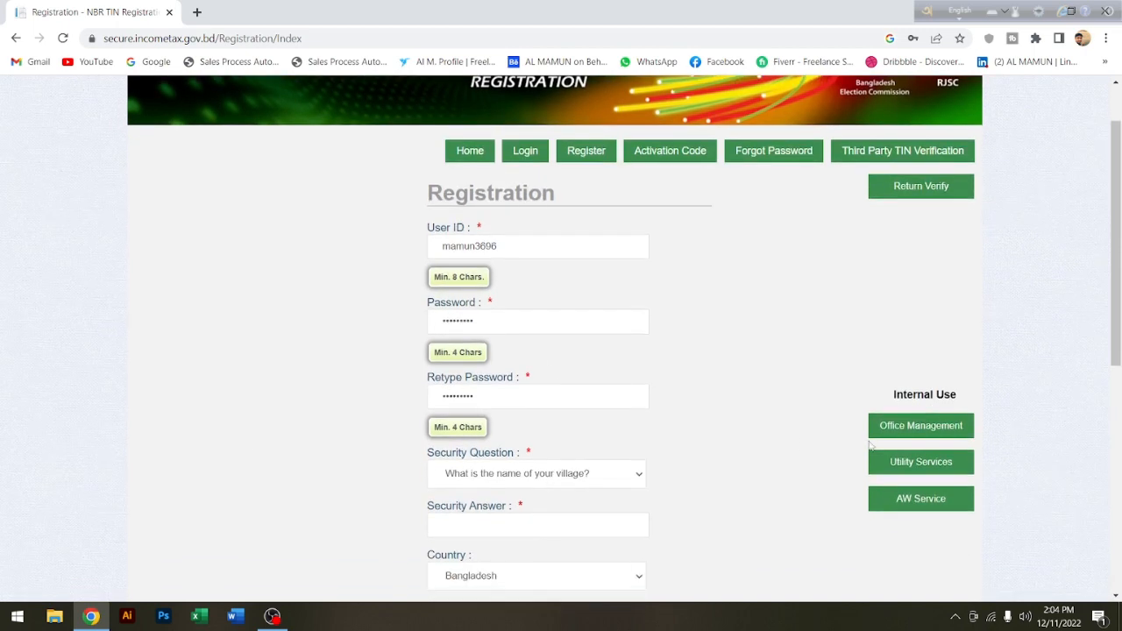
Step: Choose the 'What is your favorite color?' security question and enter its answer
left_click(496, 482)
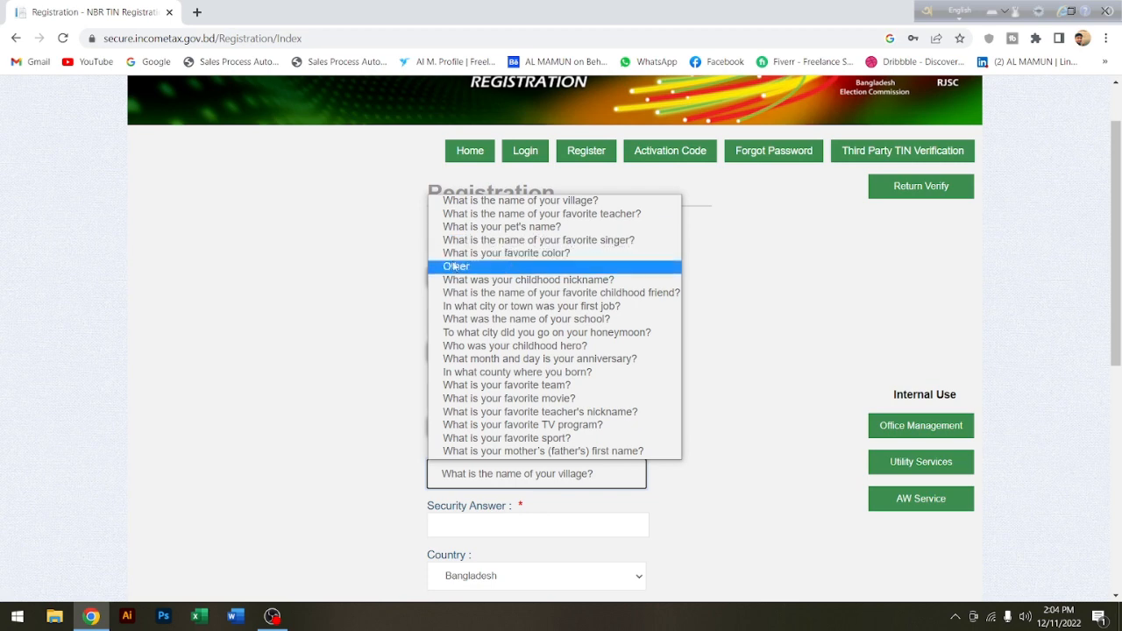
left_click(596, 253)
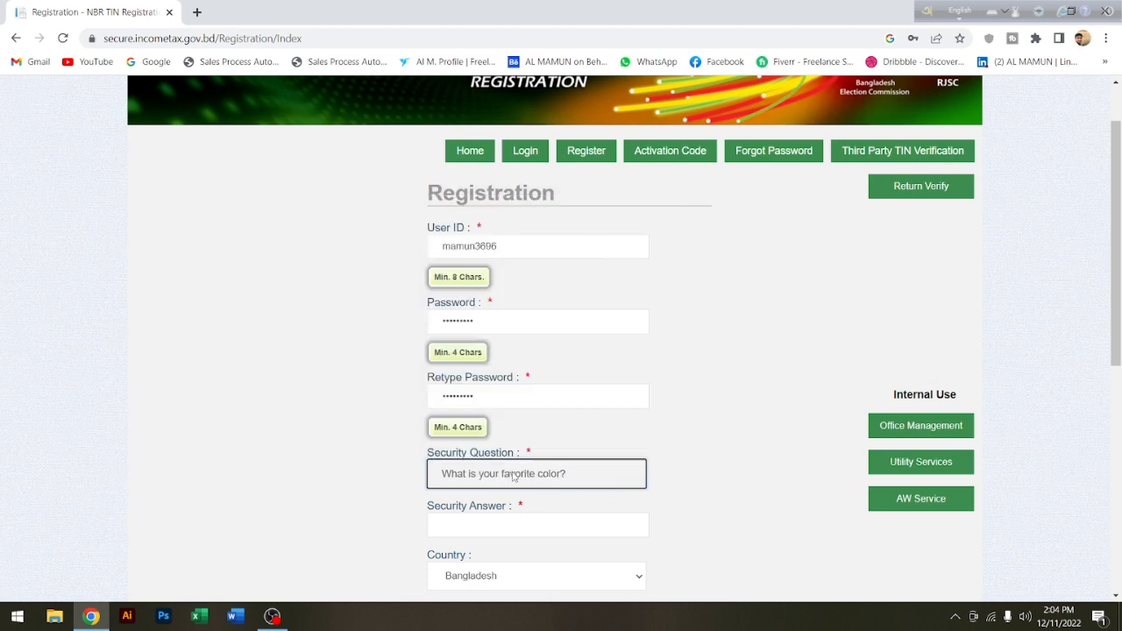
left_click(518, 518)
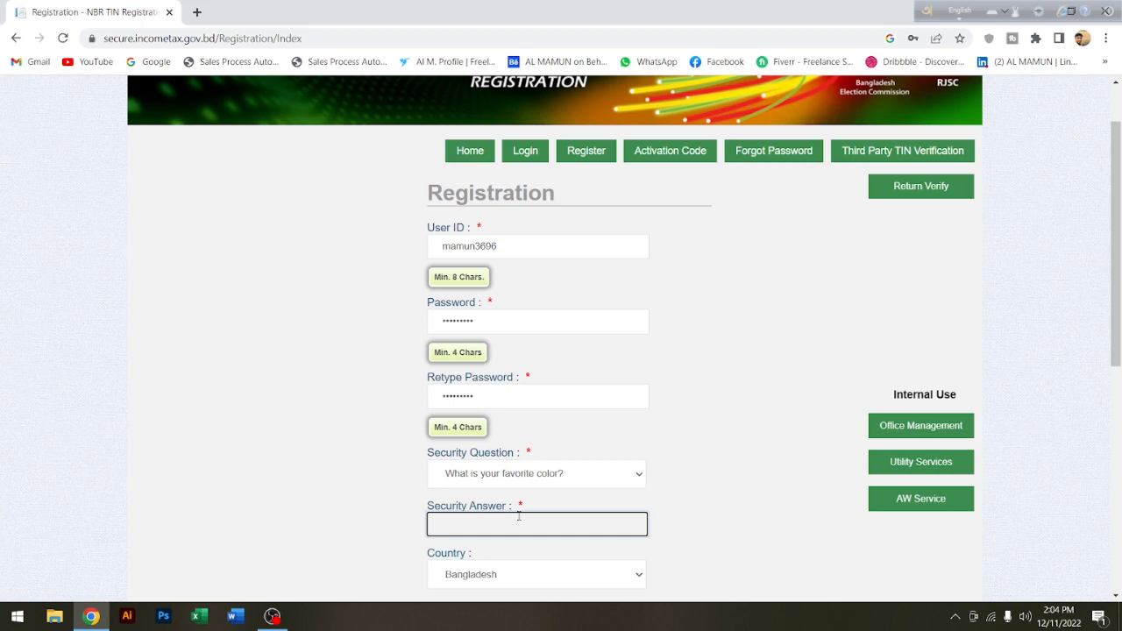
Step: Fill in the mobile number and the Gmail e-mail address, correcting typos
scroll(518, 516, "down", 3)
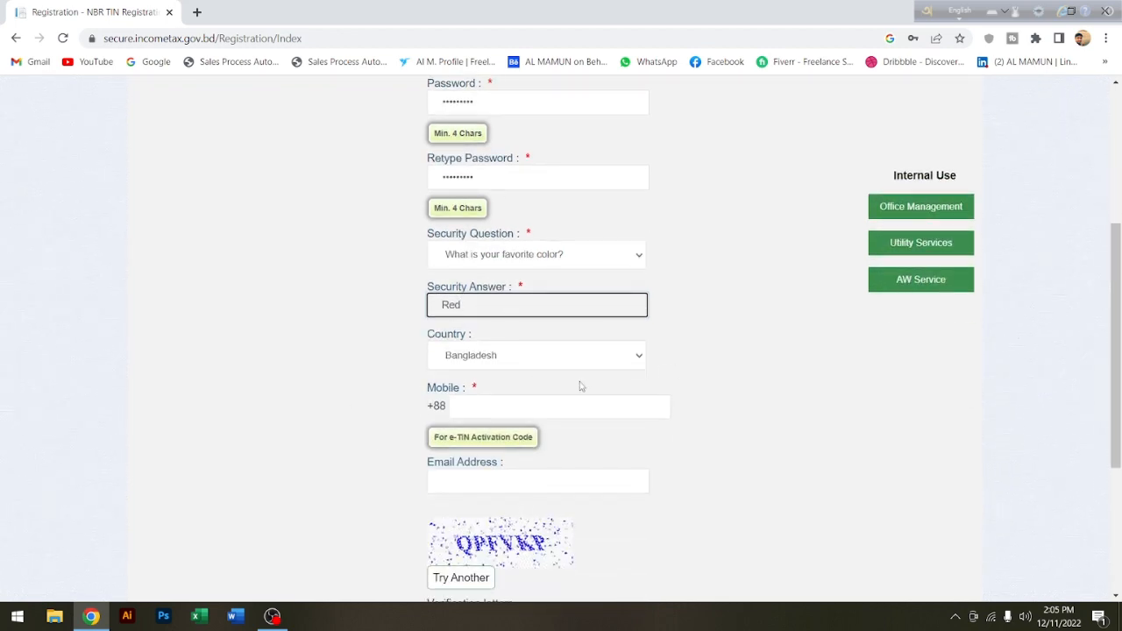
left_click(494, 409)
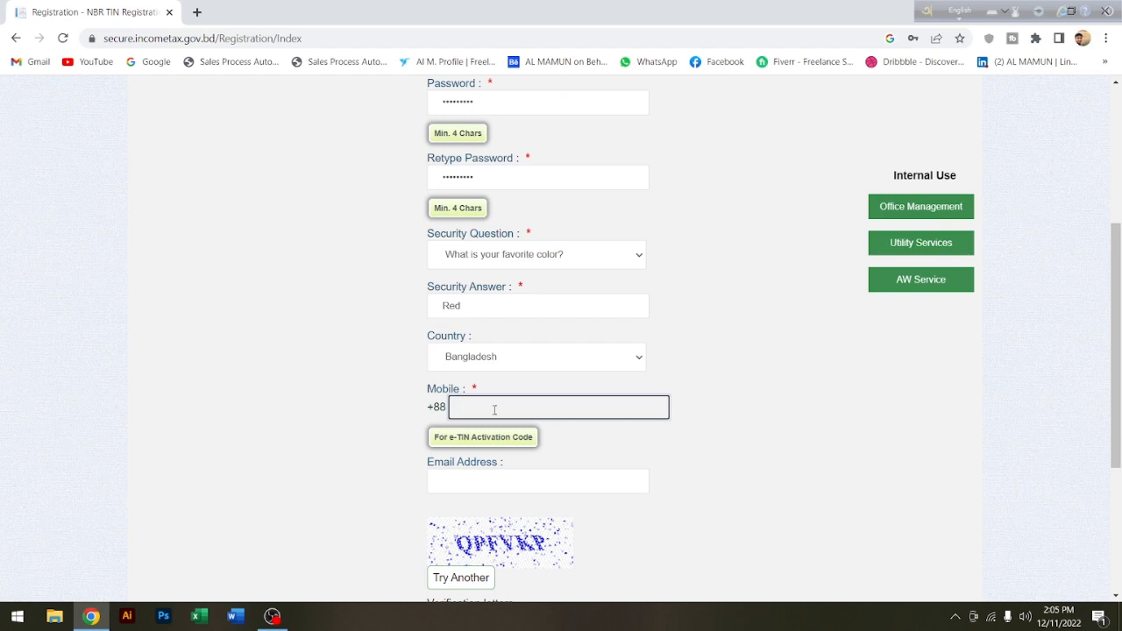
left_click(478, 484)
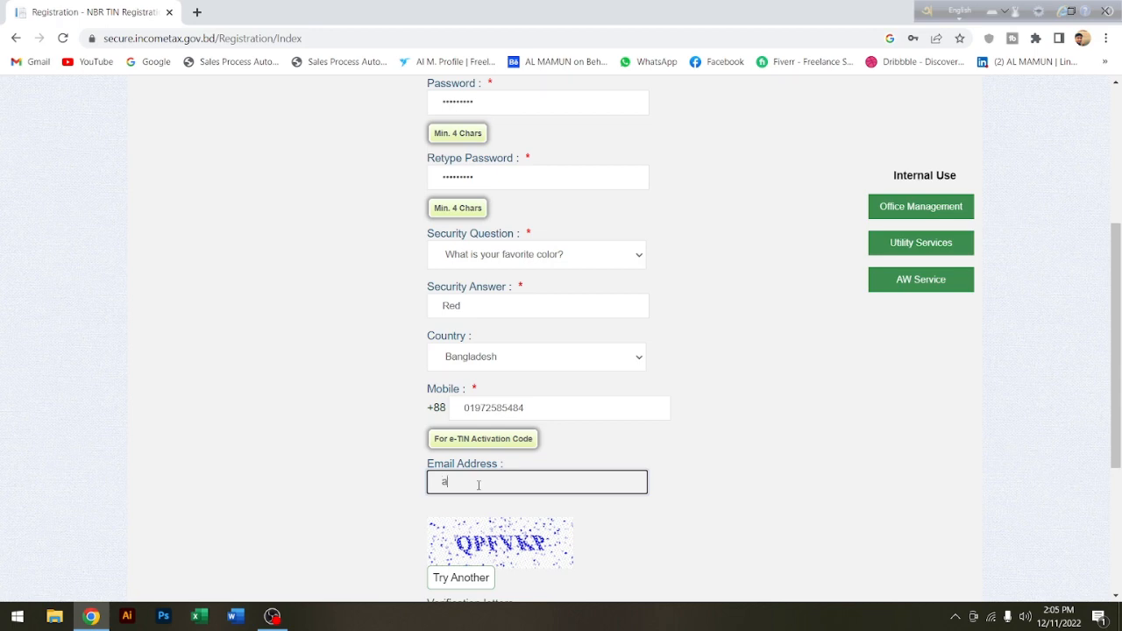
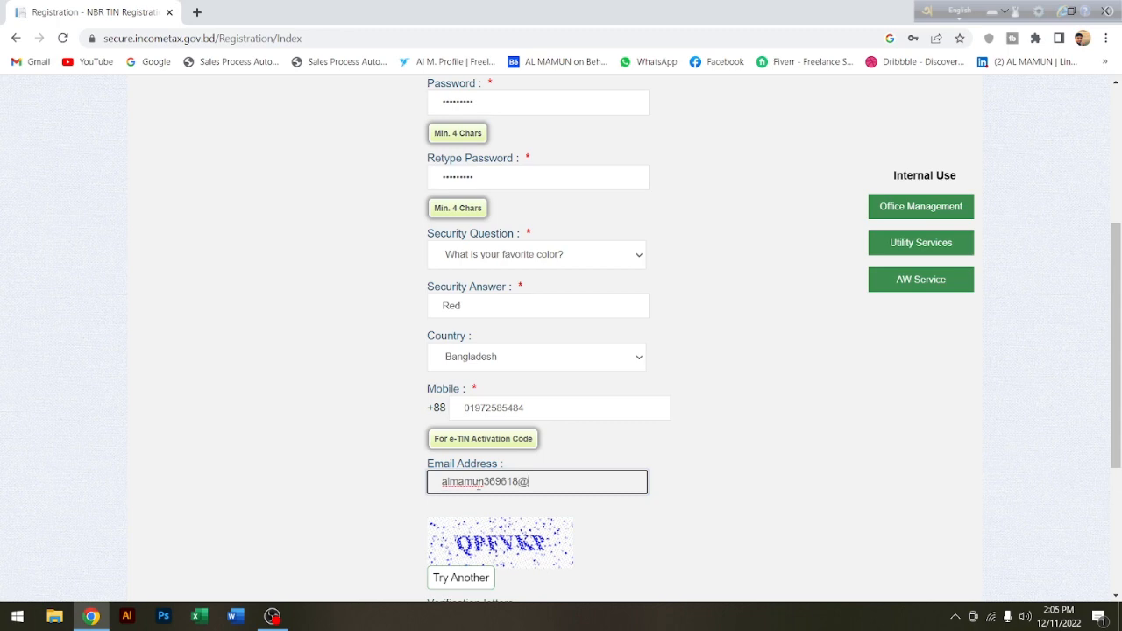
Step: Enter the captcha verification letters and submit the registration with Register
scroll(599, 506, "down", 1)
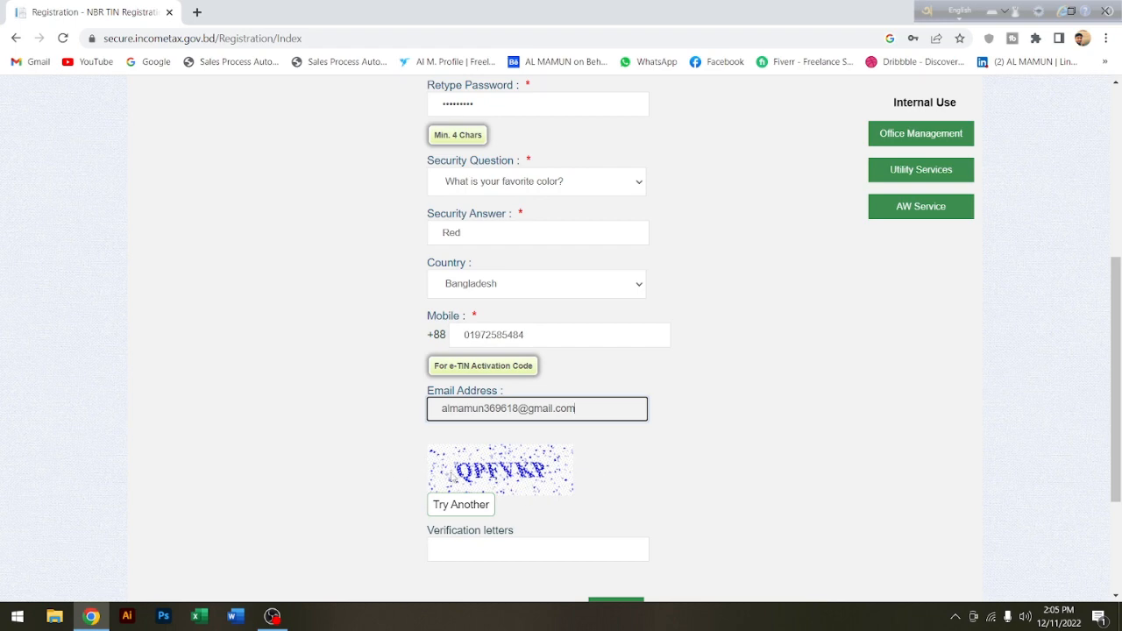
scroll(561, 477, "down", 2)
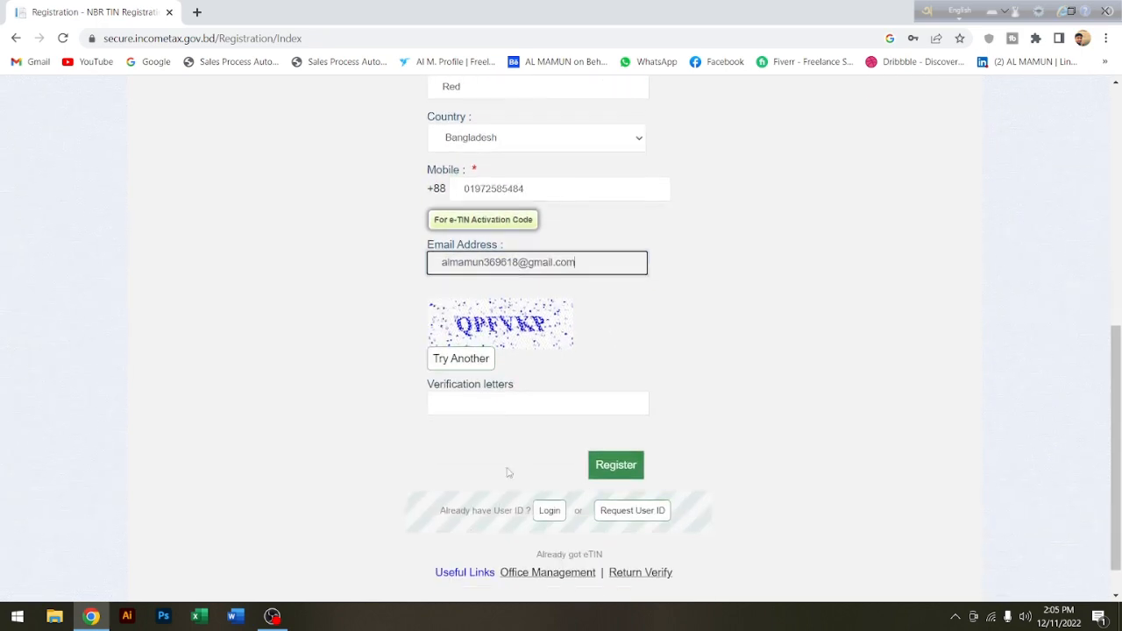
left_click(483, 407)
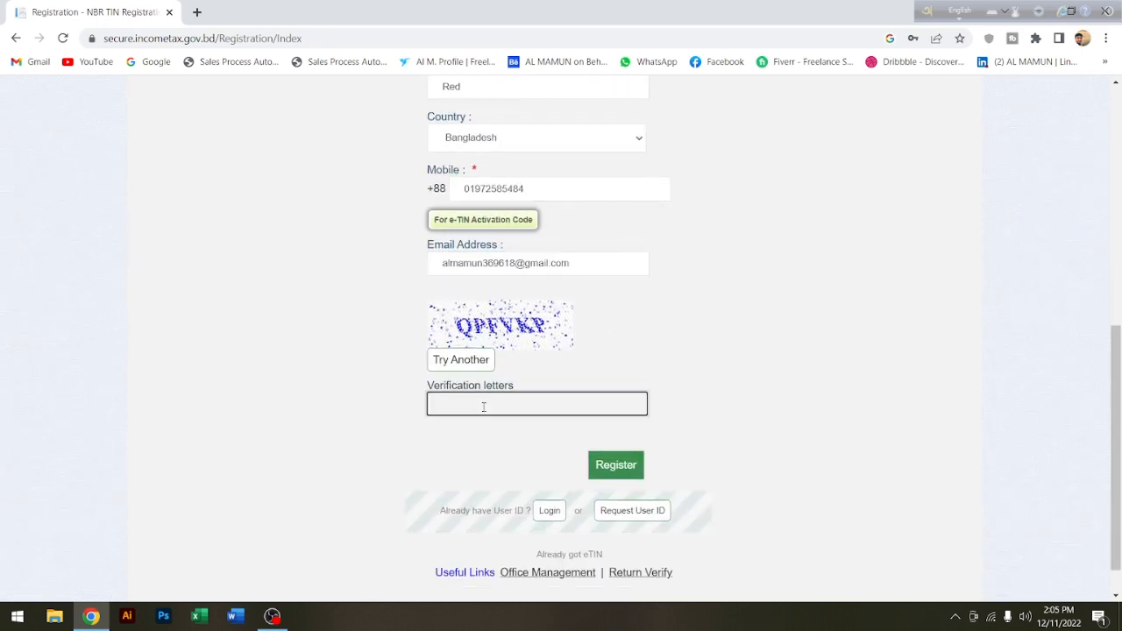
type("Qp")
key("BackSpace")
type("PFVKP")
left_click(623, 469)
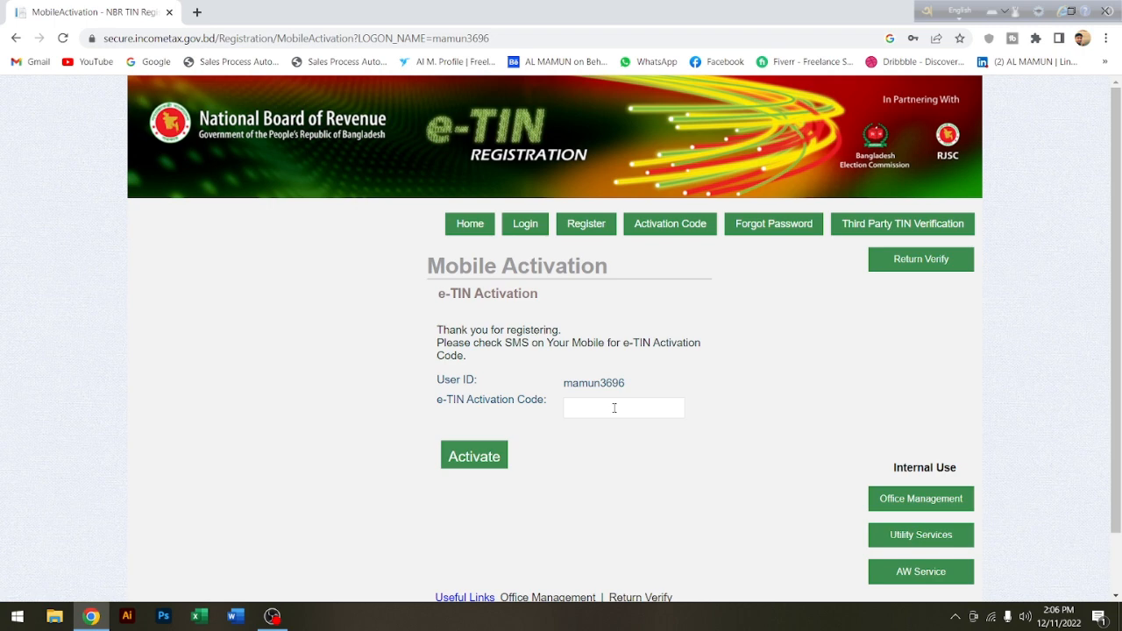
Step: Enter the SMS activation code and activate the new account
left_click(613, 408)
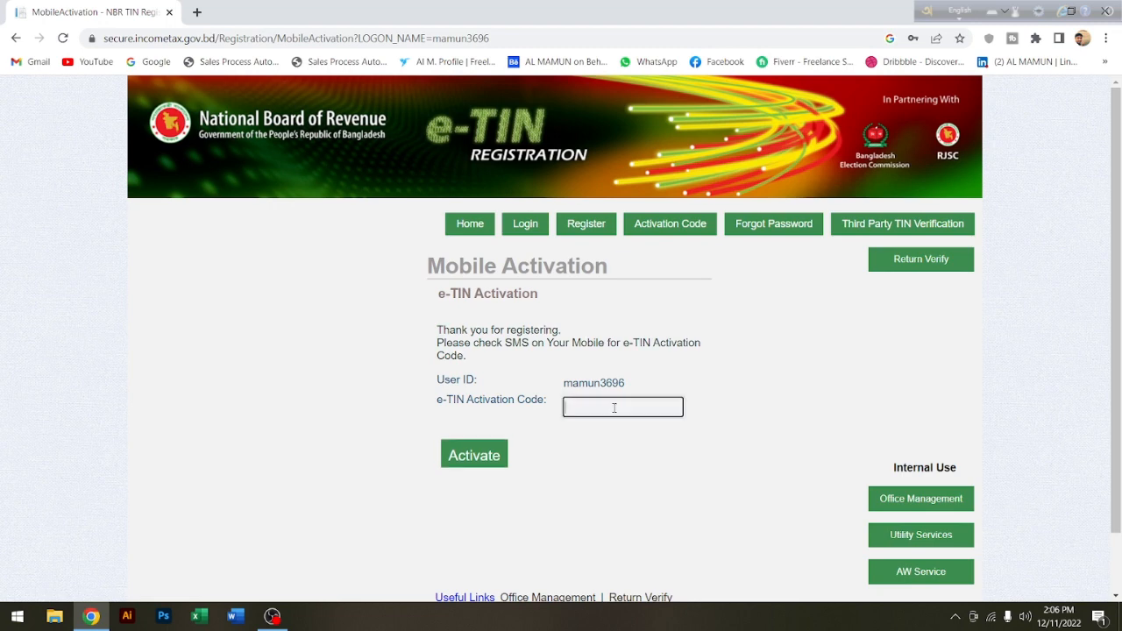
left_click(473, 455)
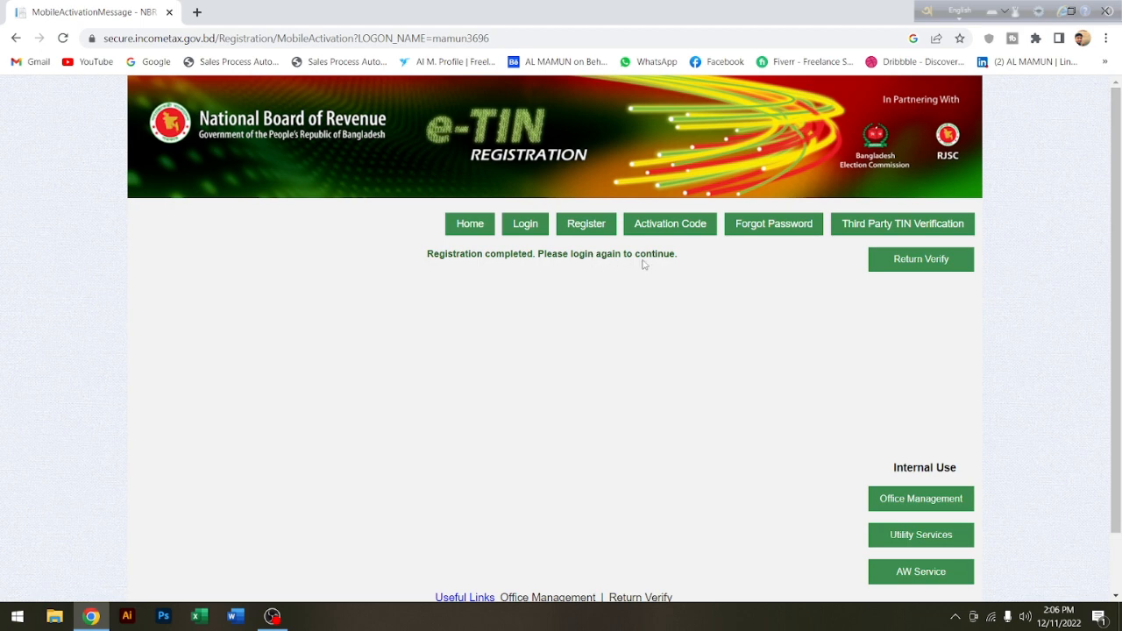
left_click(515, 228)
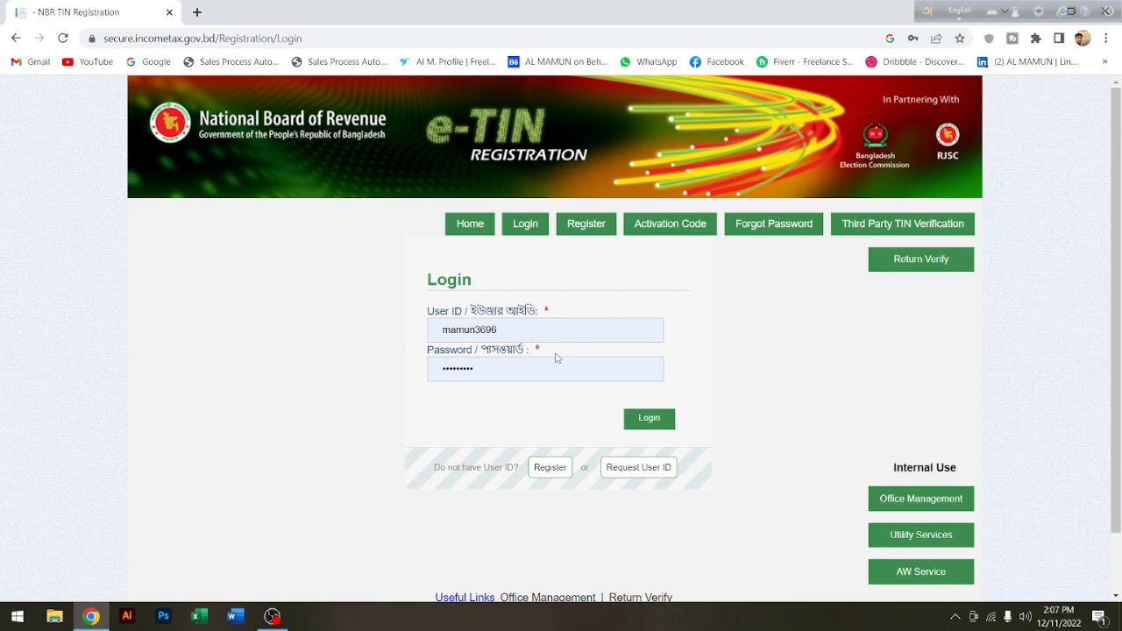
left_click(649, 418)
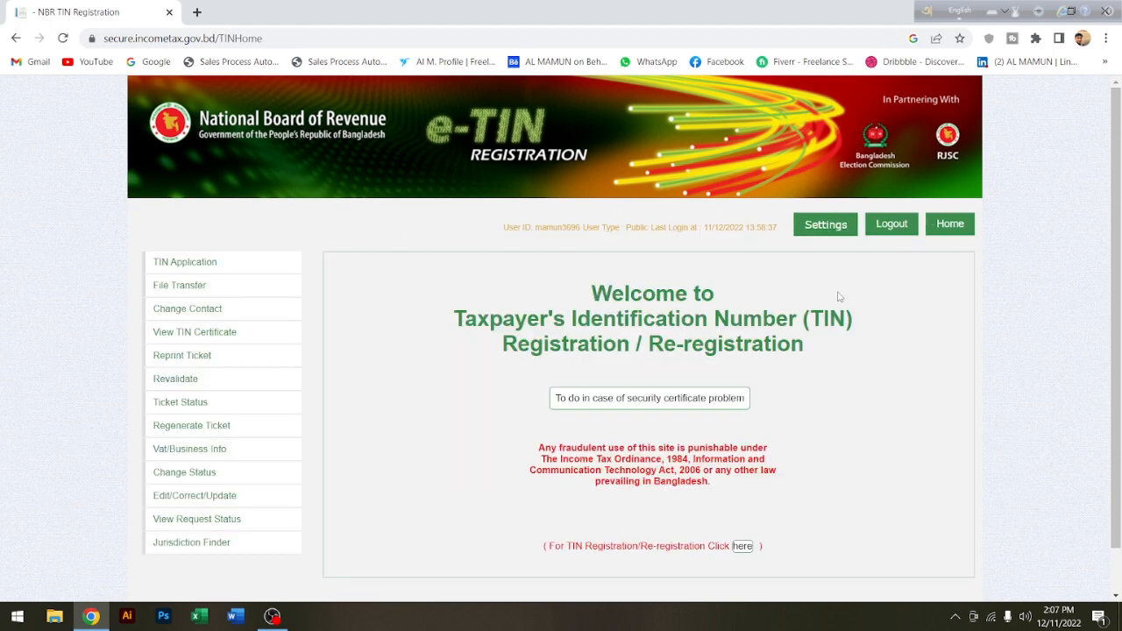
scroll(688, 501, "down", 1)
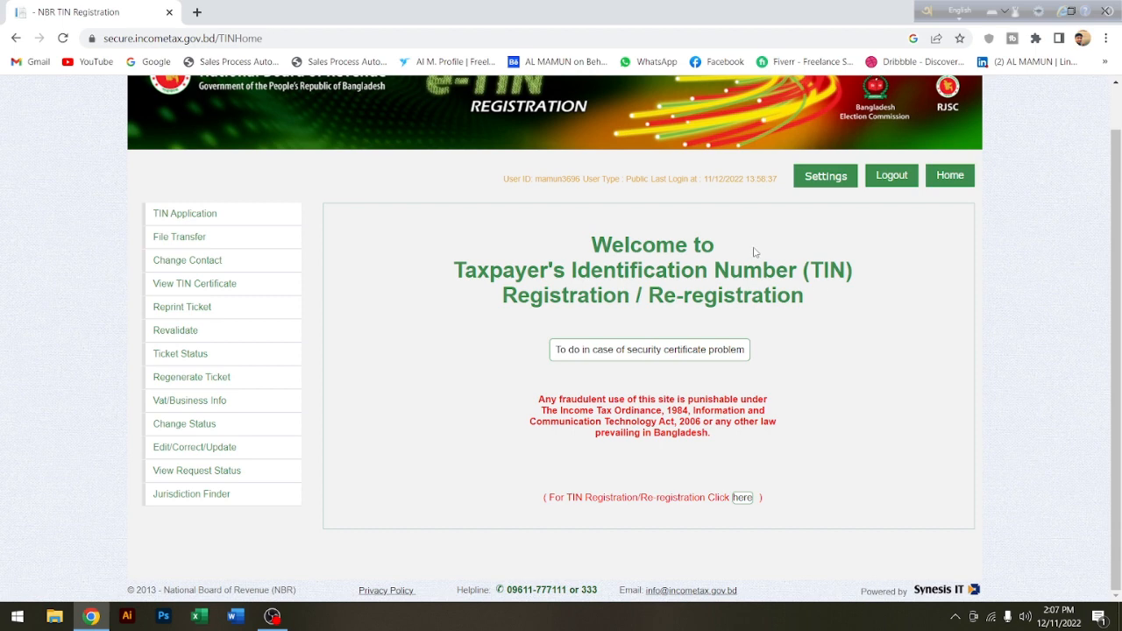
Step: Start a TIN application as Individual -> Bangladeshi, Having NID, with purpose Others
left_click(191, 215)
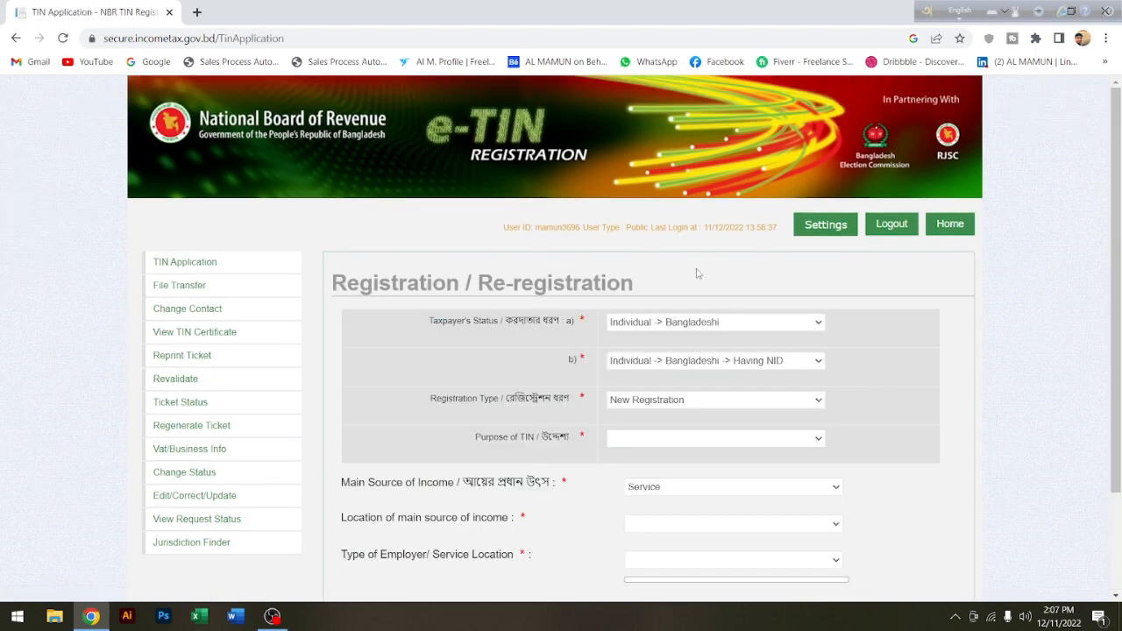
scroll(904, 510, "down", 1)
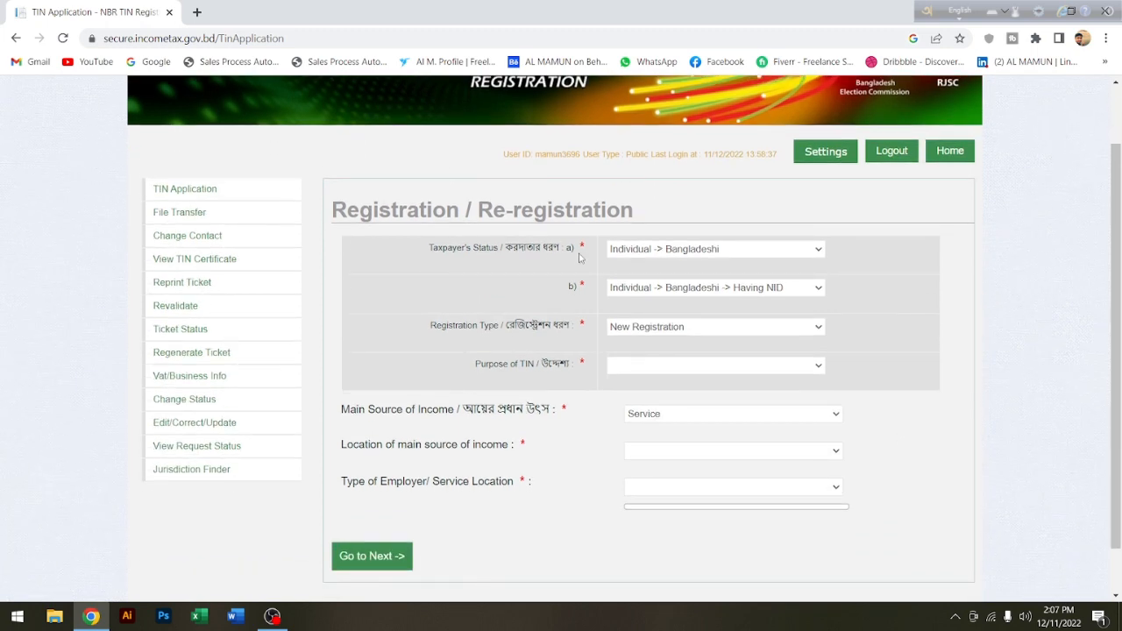
left_click(637, 253)
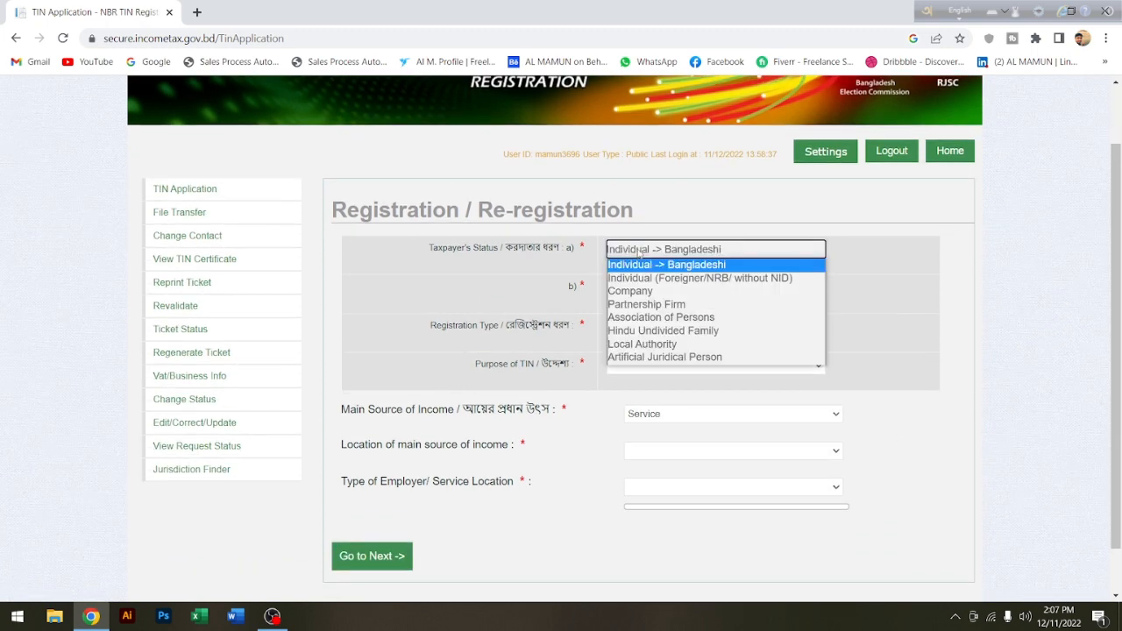
left_click(716, 268)
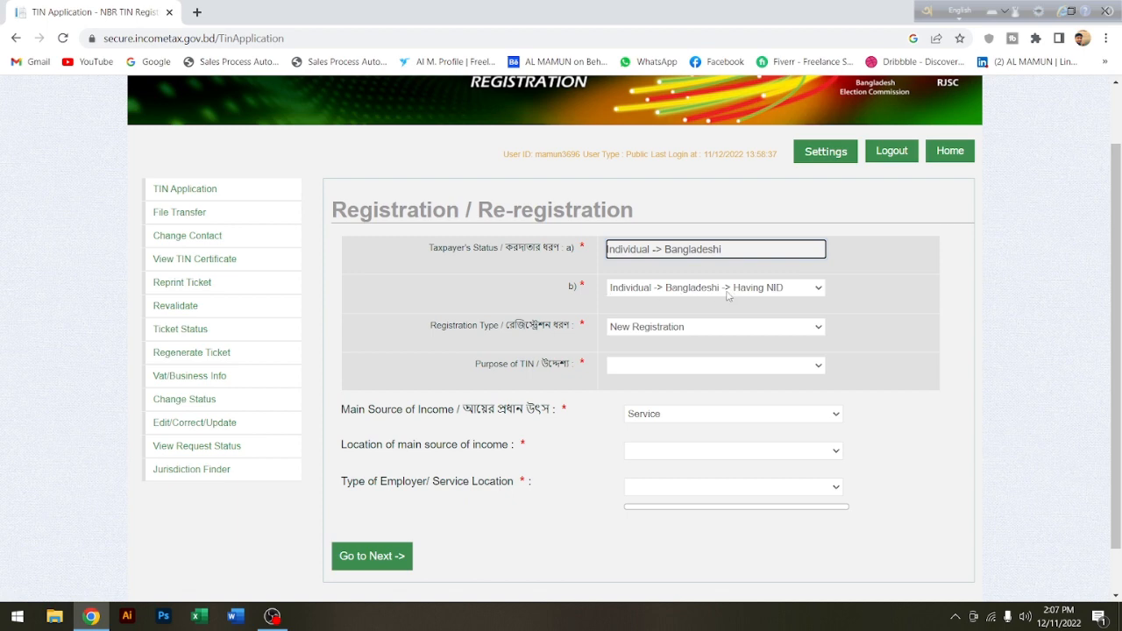
left_click(688, 295)
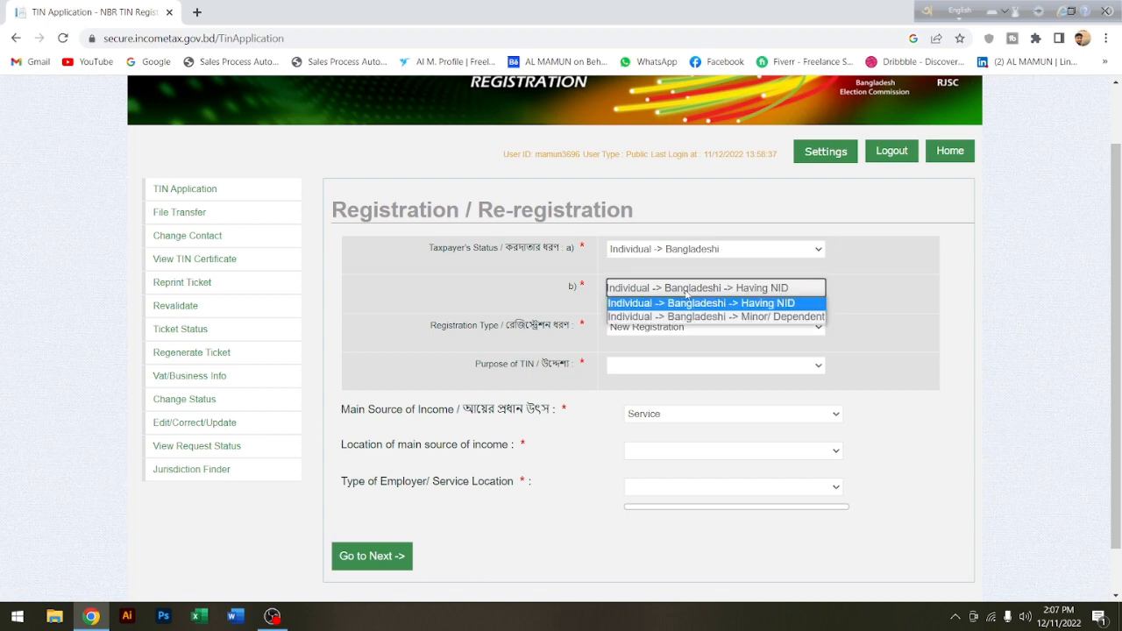
left_click(801, 305)
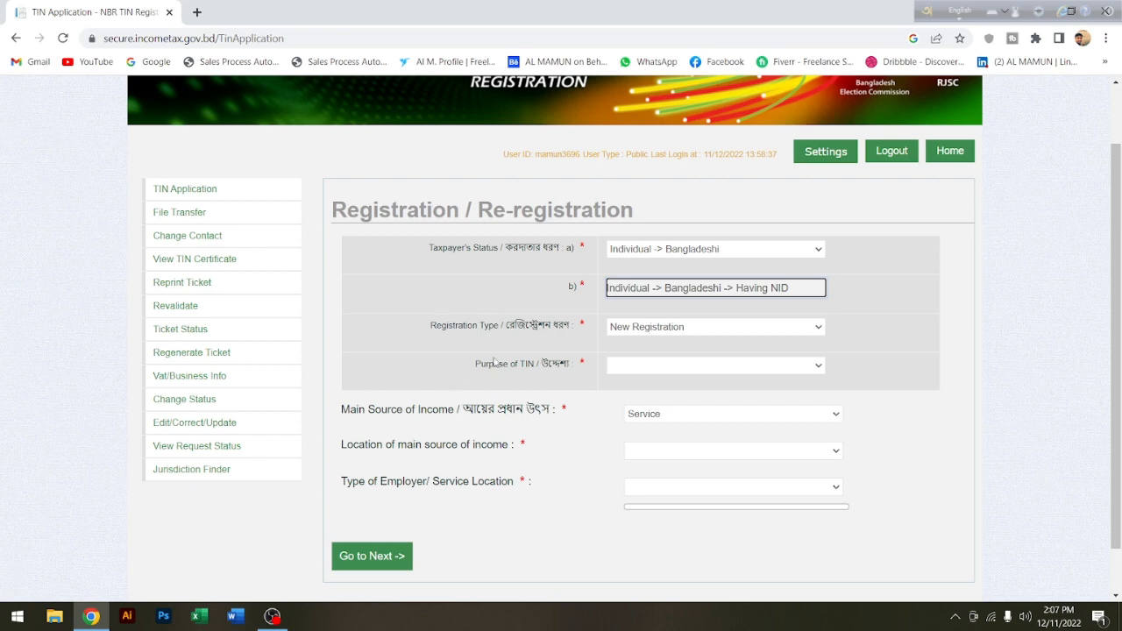
left_click(649, 372)
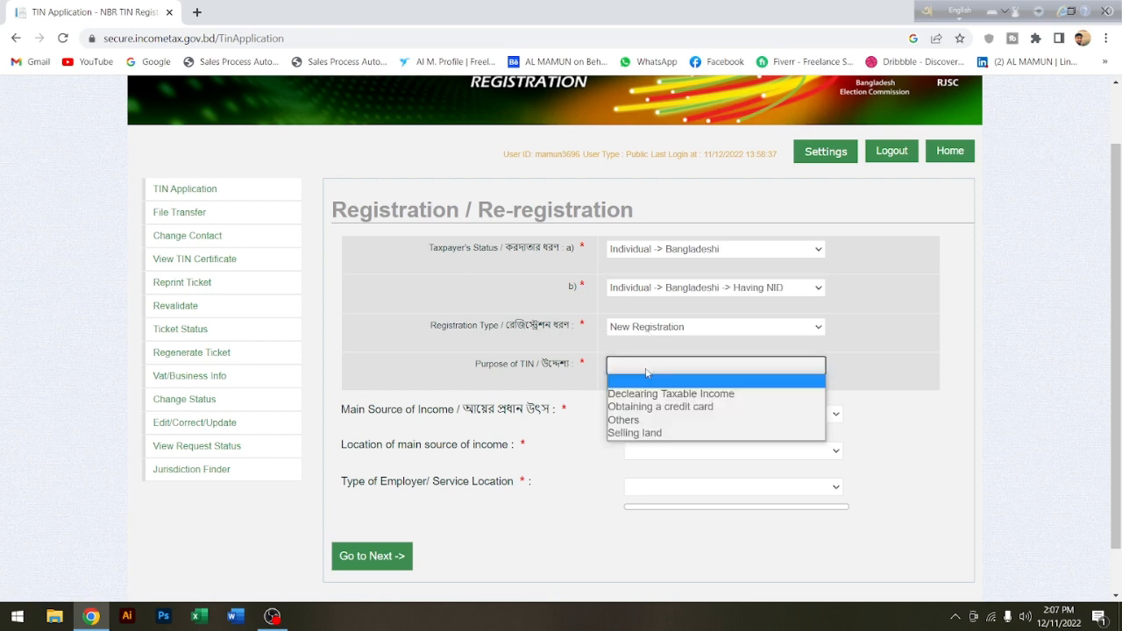
left_click(656, 424)
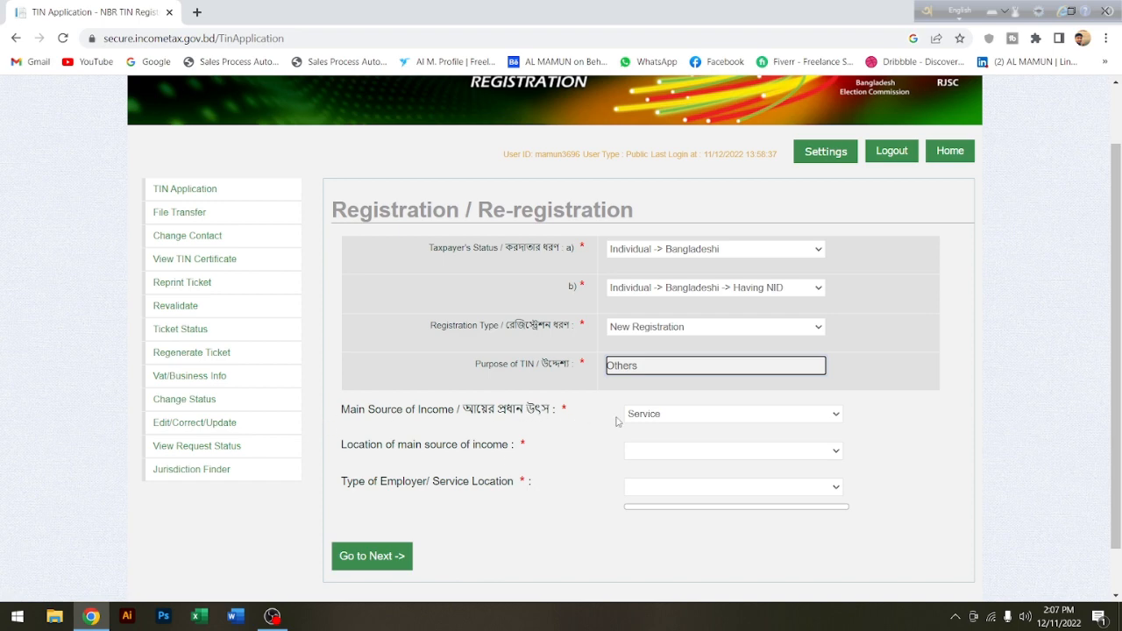
Step: Set income source to Service in Jamalpur, with employer type Private Organization
left_click(679, 421)
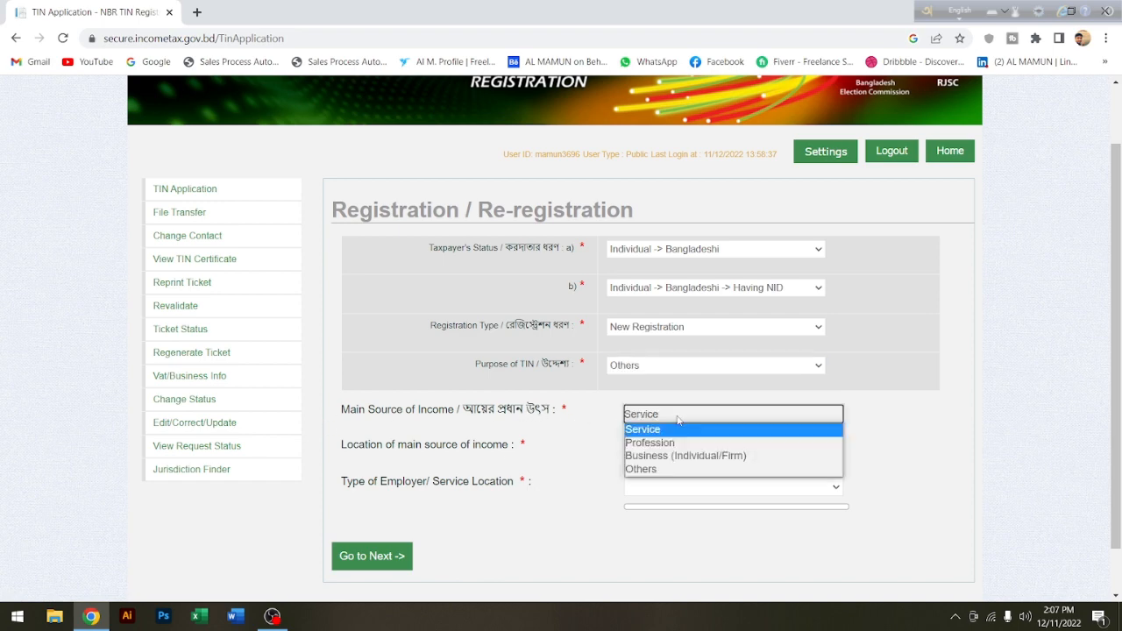
left_click(757, 435)
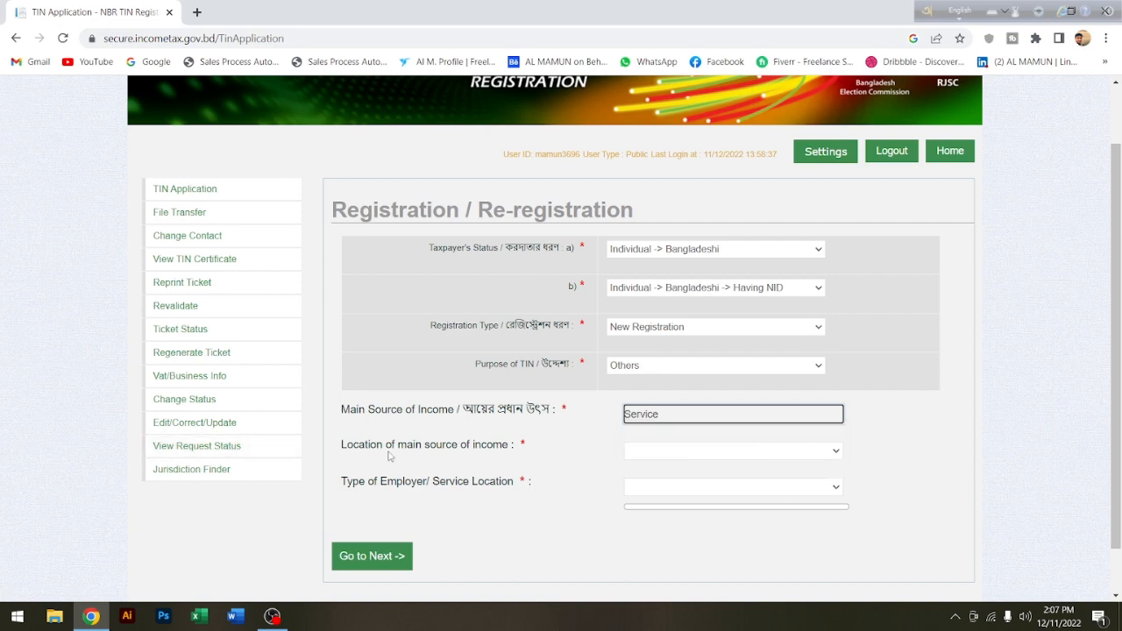
left_click(714, 457)
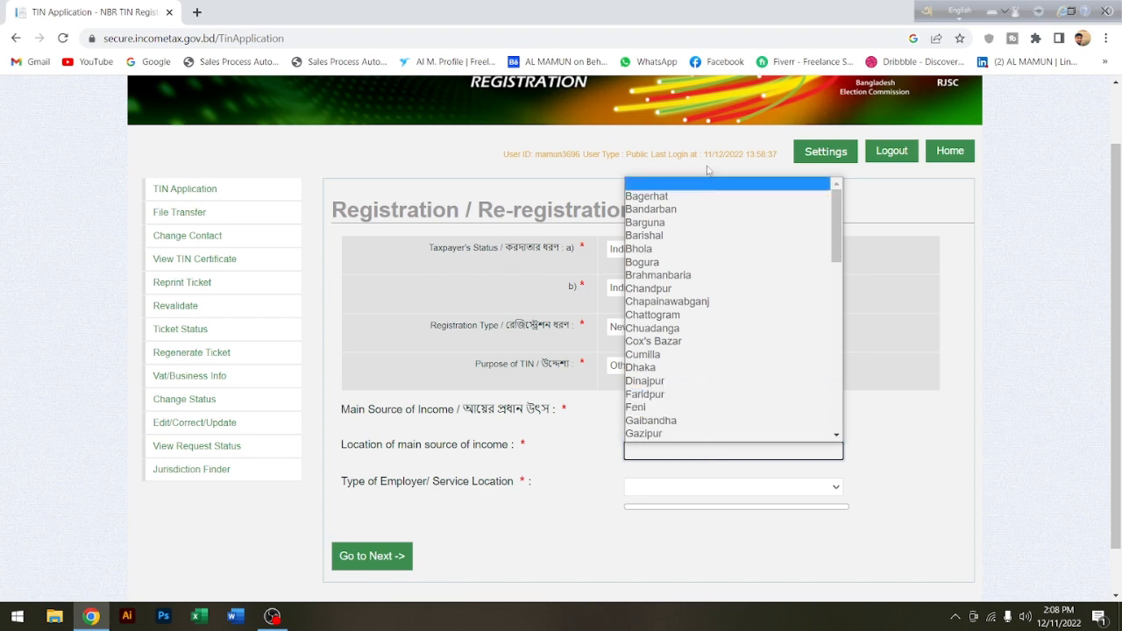
scroll(703, 283, "down", 5)
scroll(704, 282, "up", 4)
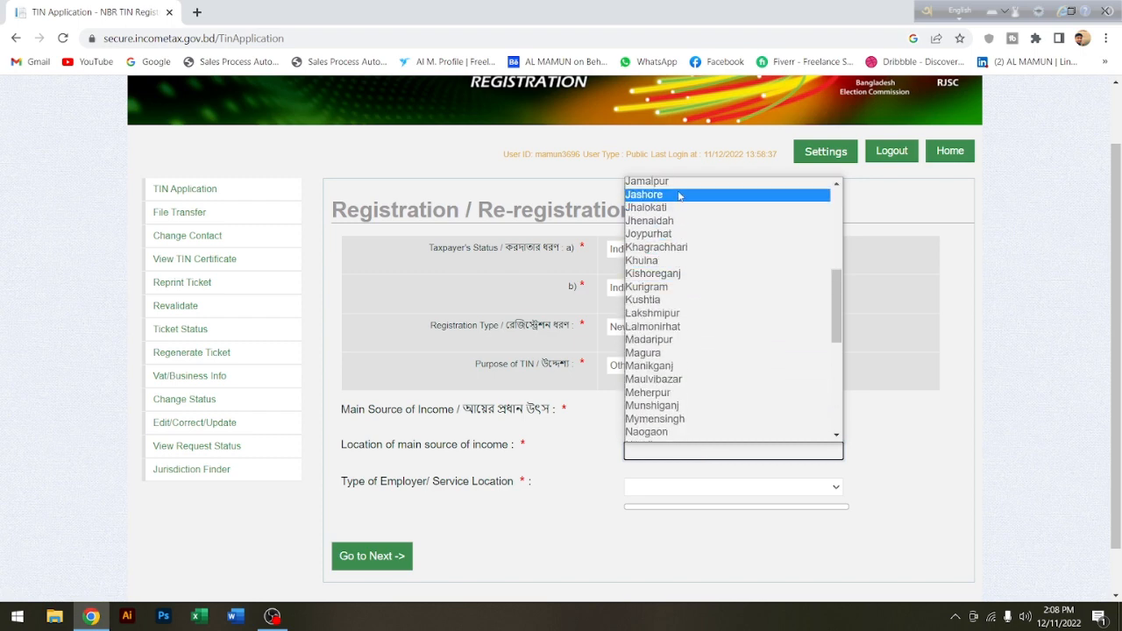
left_click(653, 182)
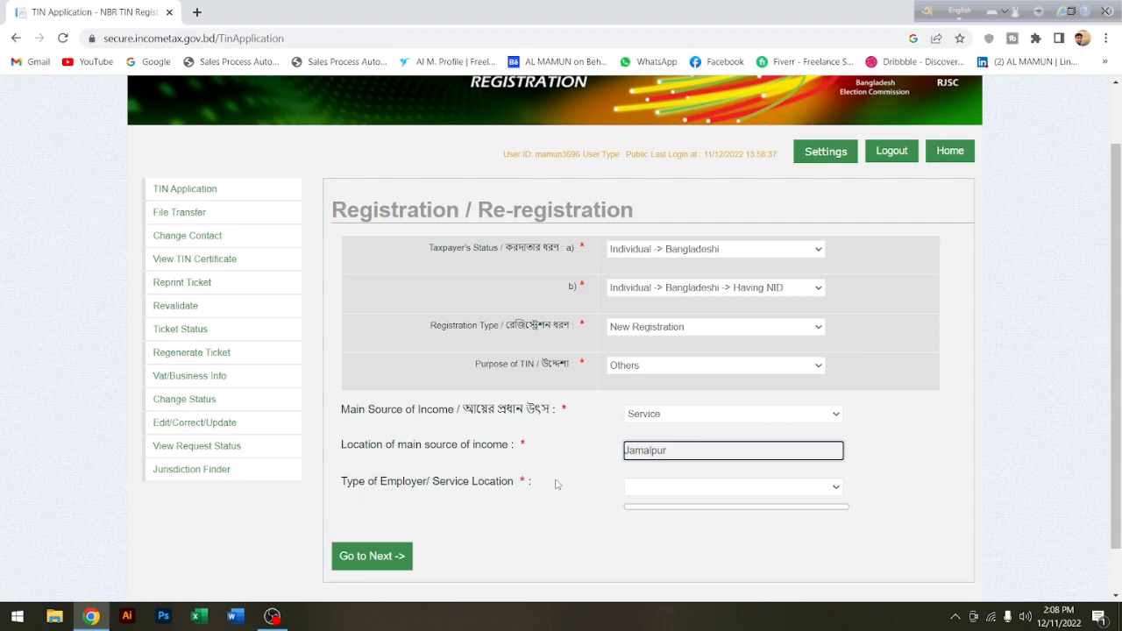
left_click(674, 486)
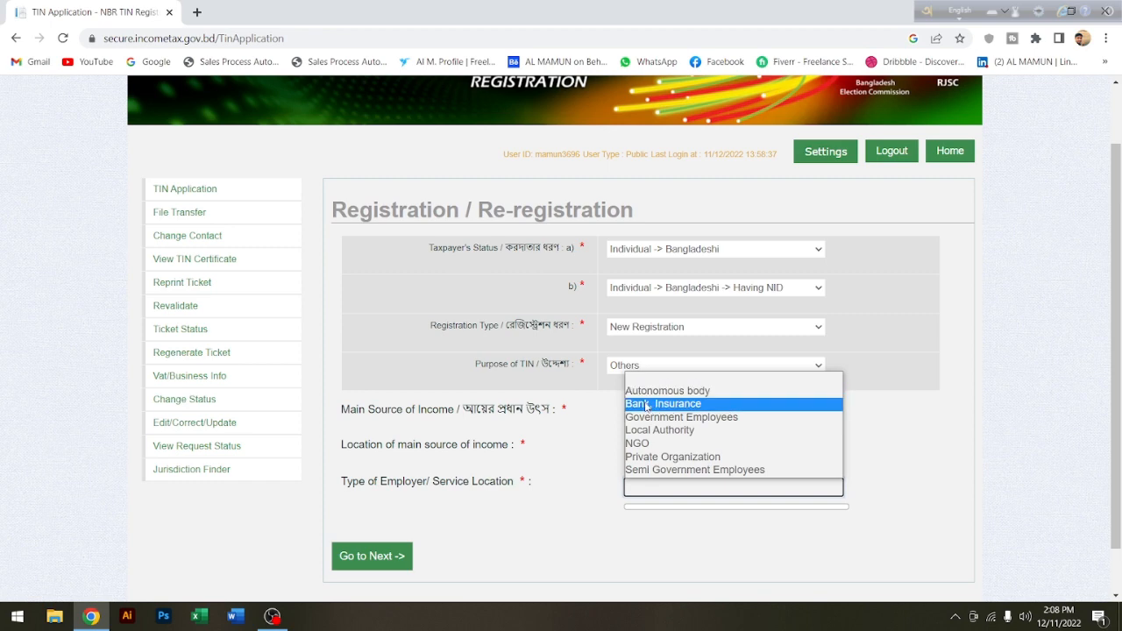
left_click(745, 456)
scroll(741, 478, "down", 1)
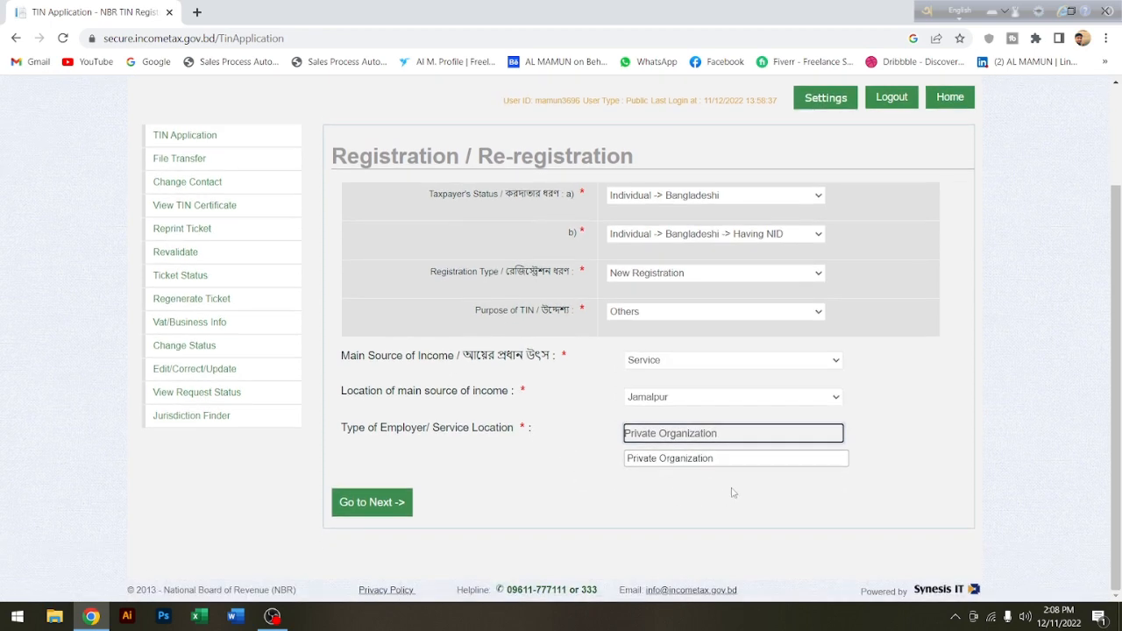
Step: On the Basic Information step, enter the taxpayer's name and keep gender Male
left_click(382, 507)
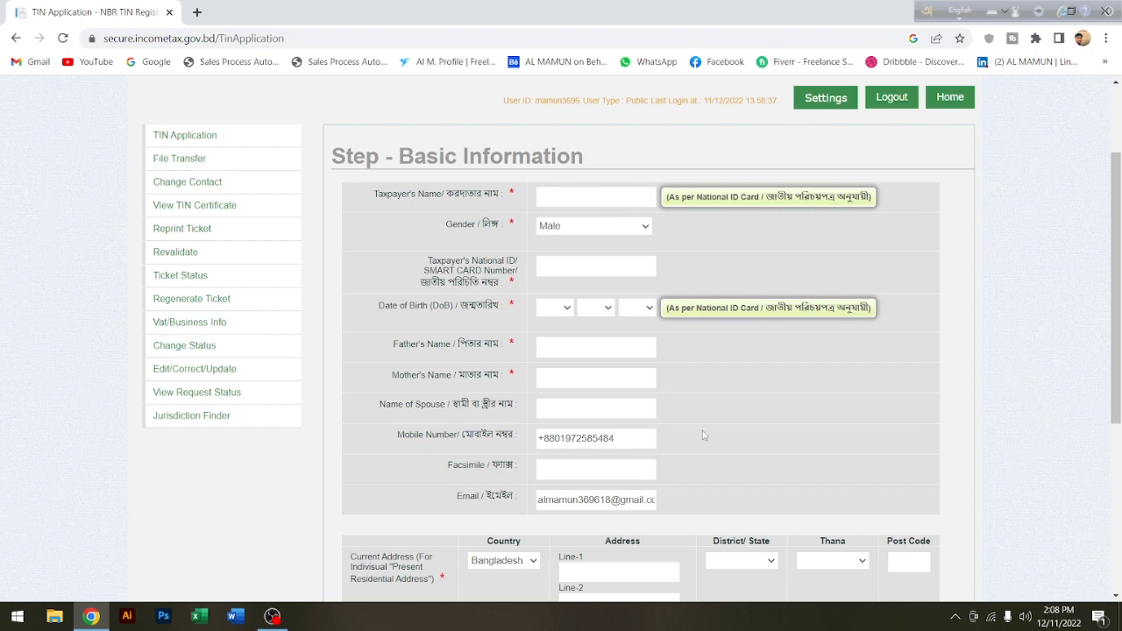
scroll(713, 427, "down", 1)
scroll(718, 427, "up", 2)
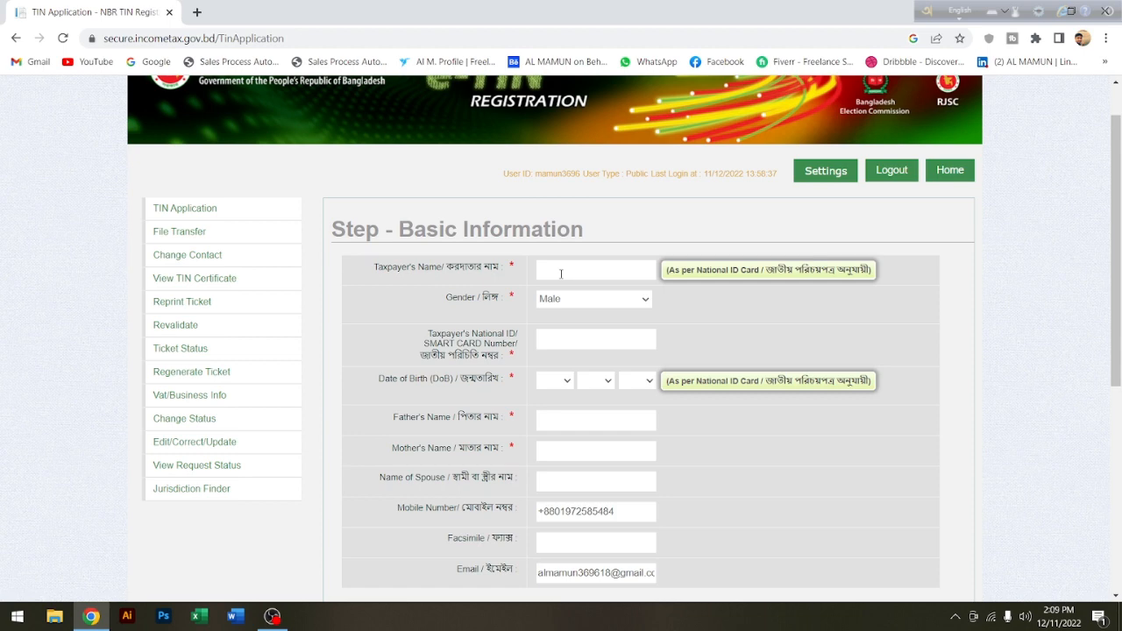
left_click(561, 273)
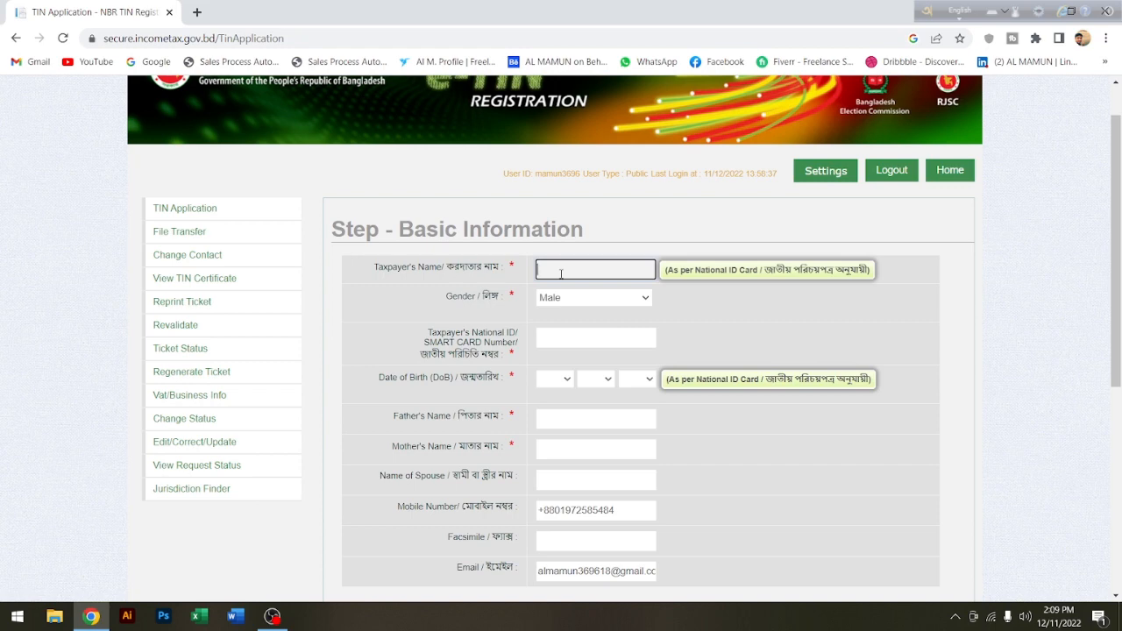
left_click(561, 273)
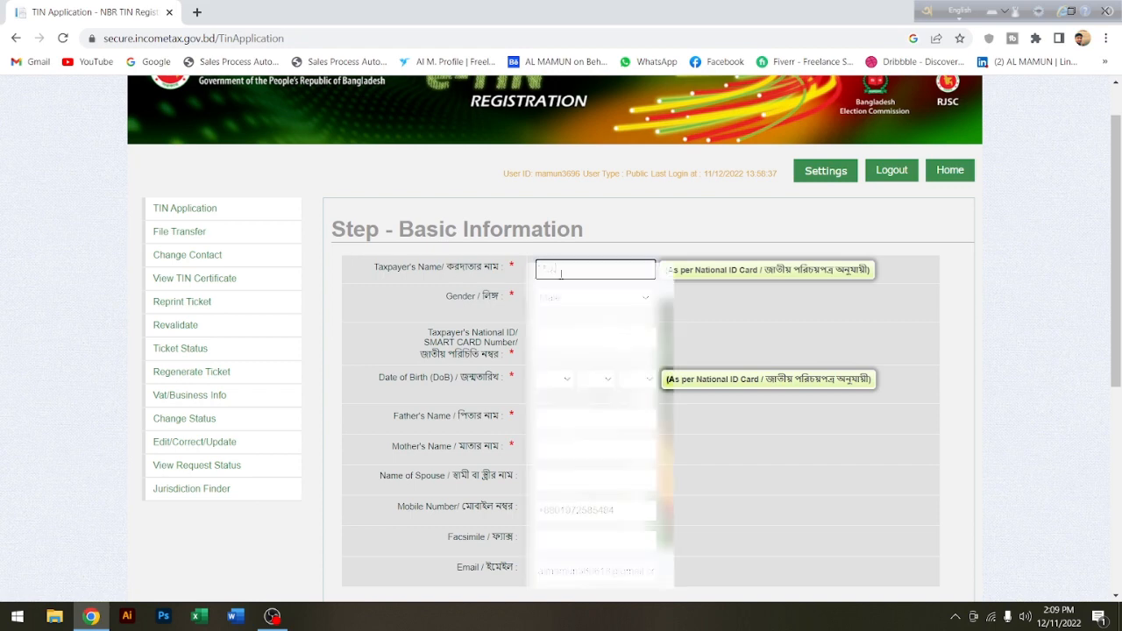
left_click(589, 299)
left_click(586, 317)
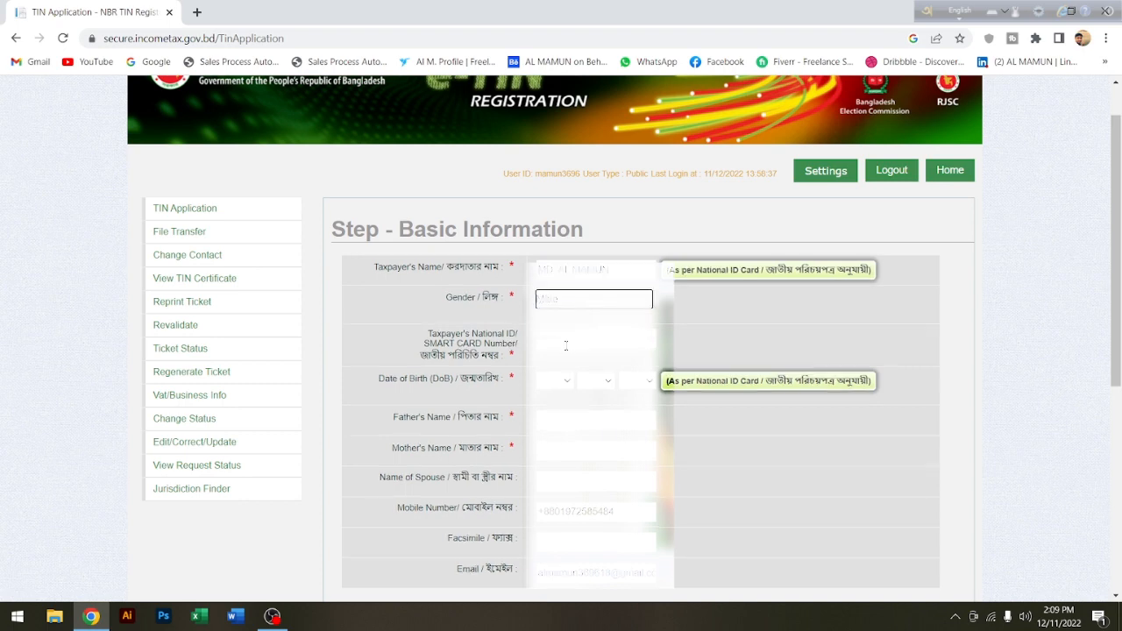
left_click(569, 344)
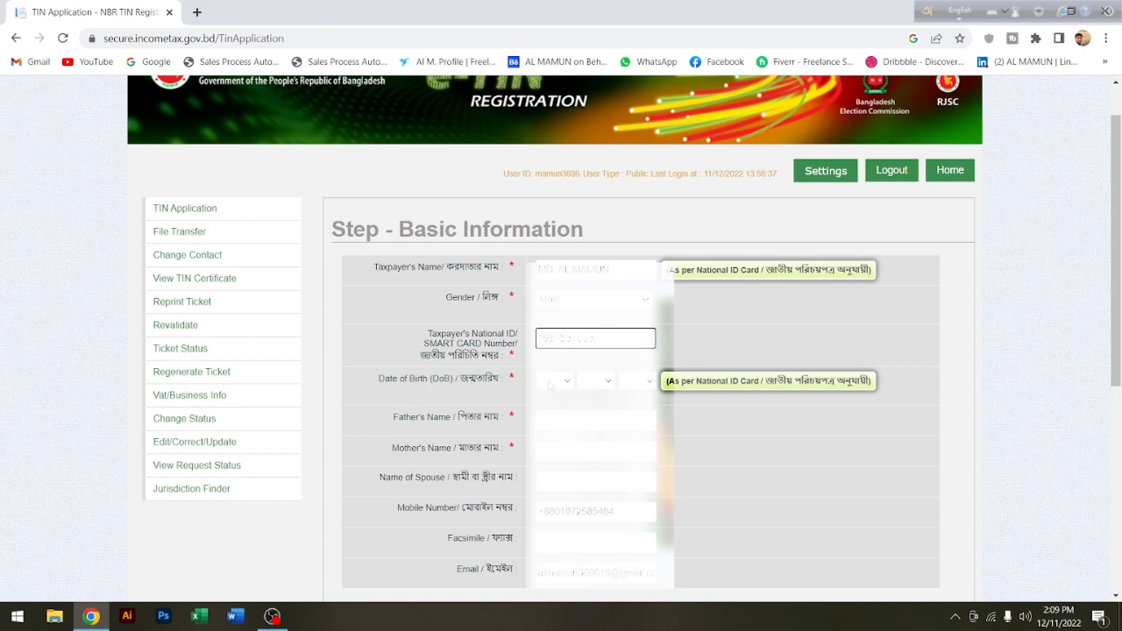
left_click(554, 382)
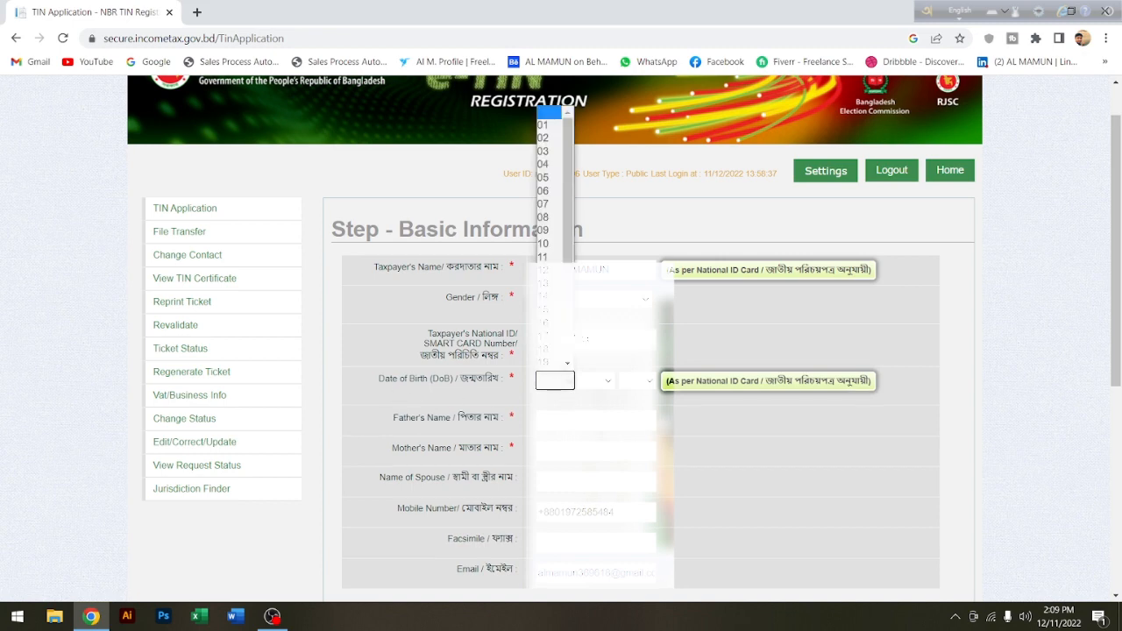
scroll(546, 228, "down", 4)
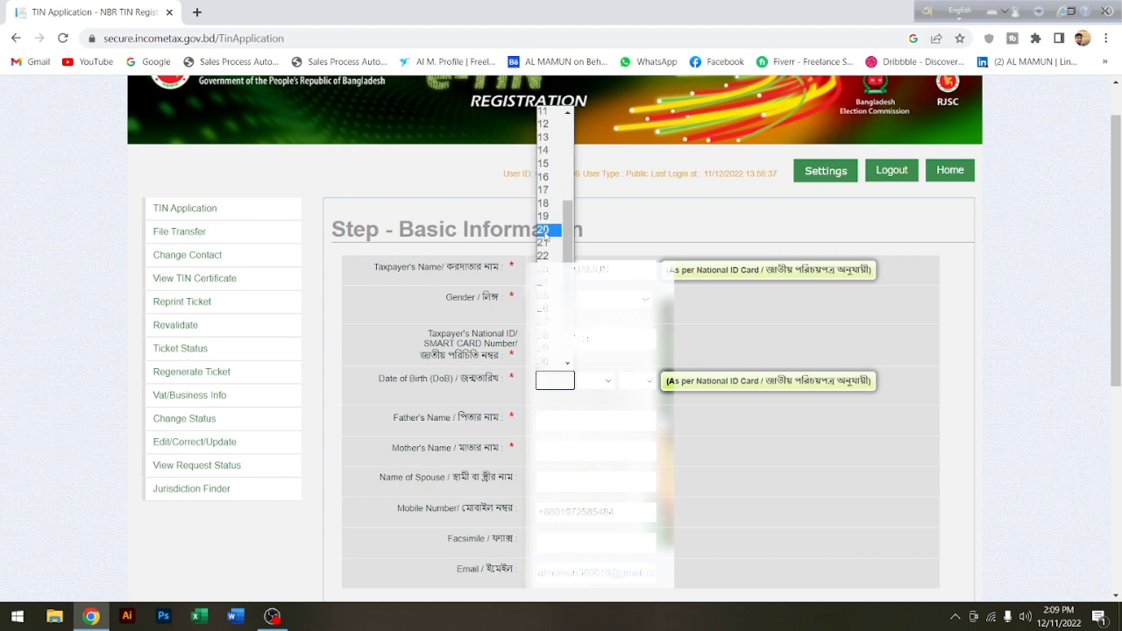
left_click(545, 258)
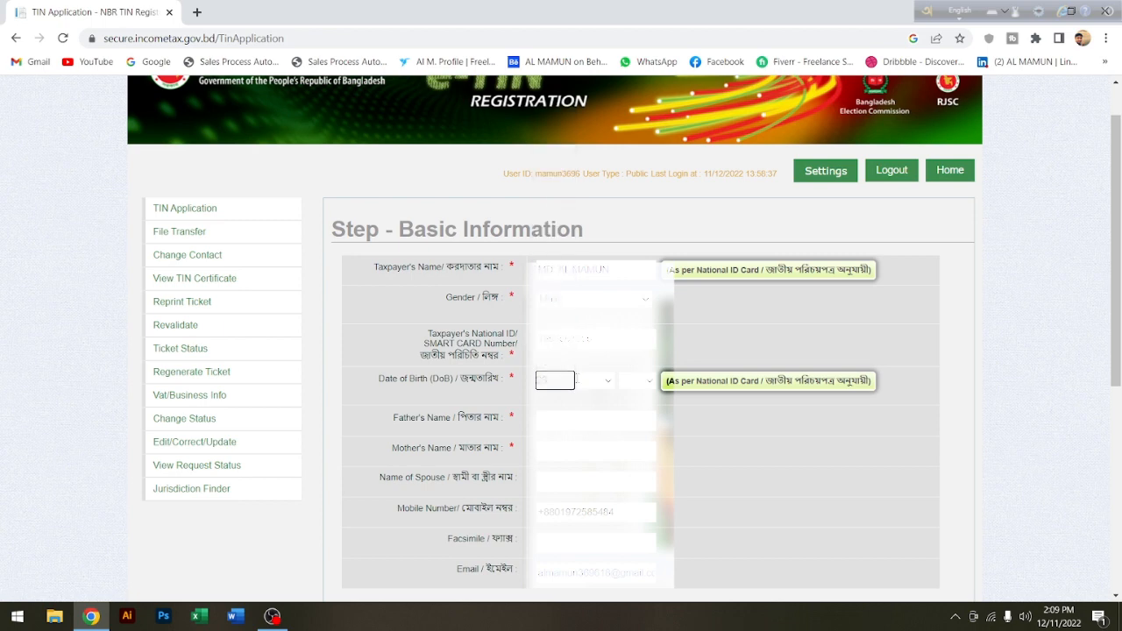
left_click(595, 382)
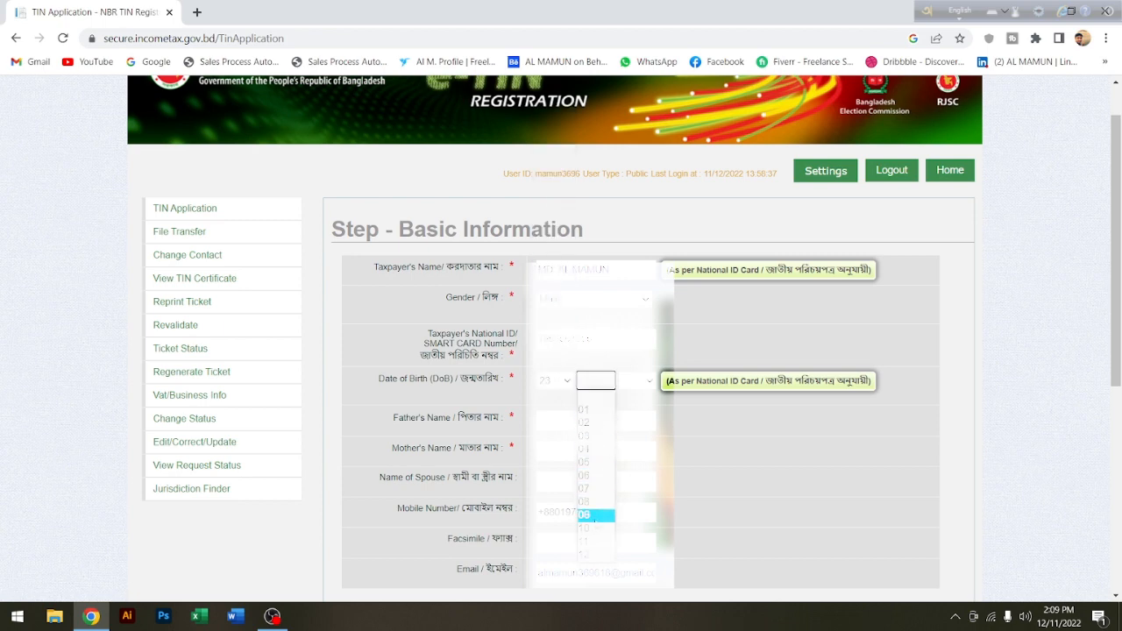
left_click(584, 515)
left_click(637, 380)
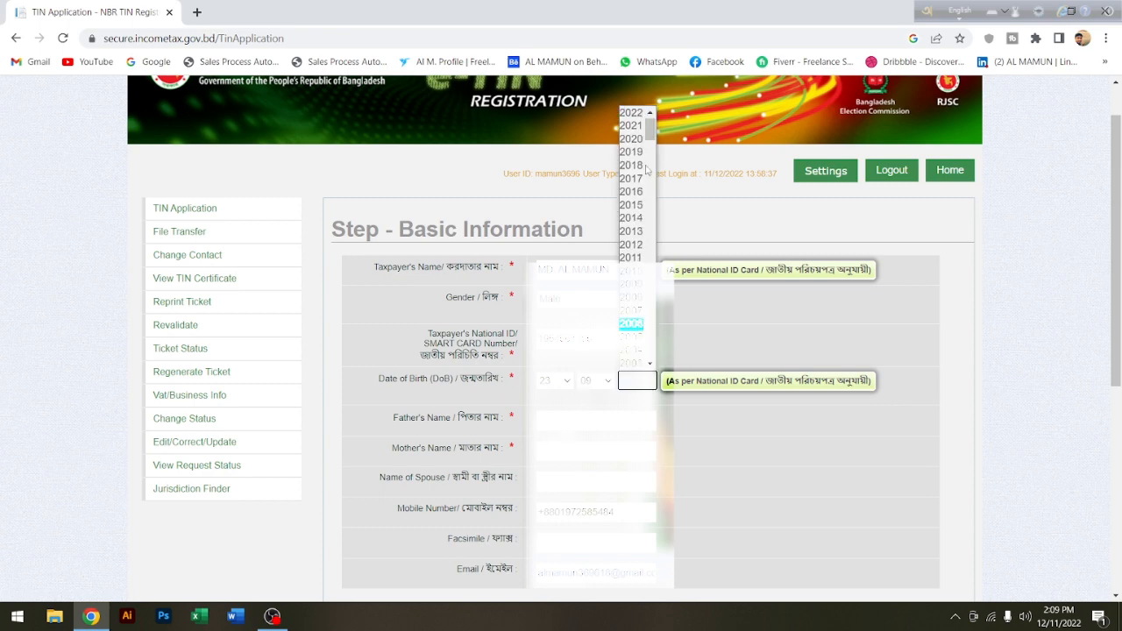
scroll(631, 270, "down", 5)
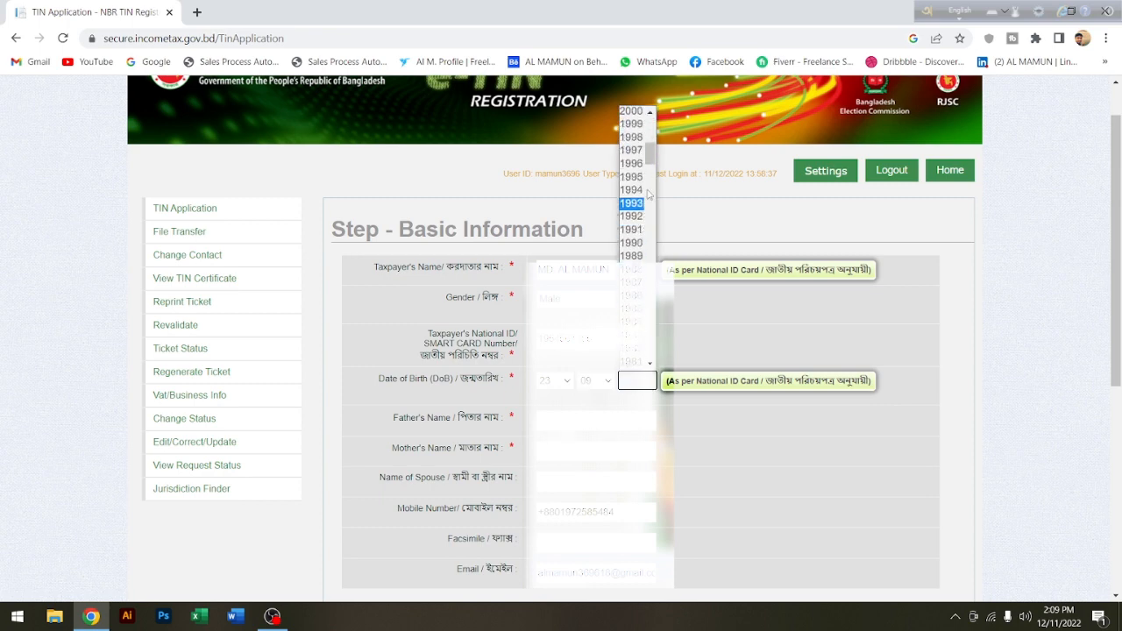
left_click(633, 129)
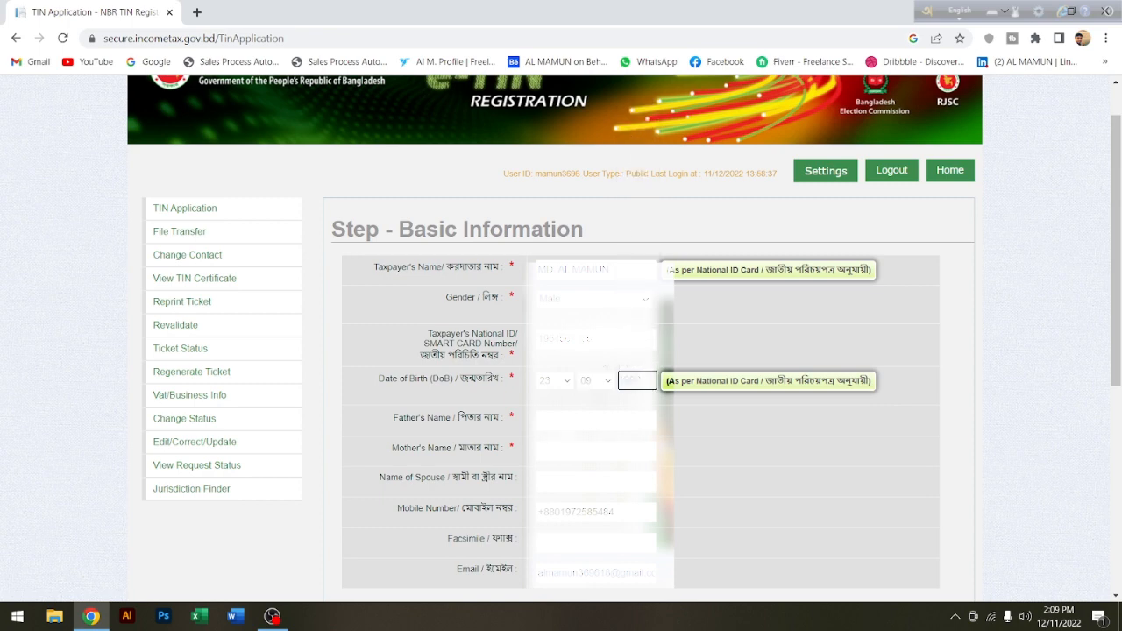
Step: Enter the father's and mother's names, then scroll to the address section
left_click(550, 422)
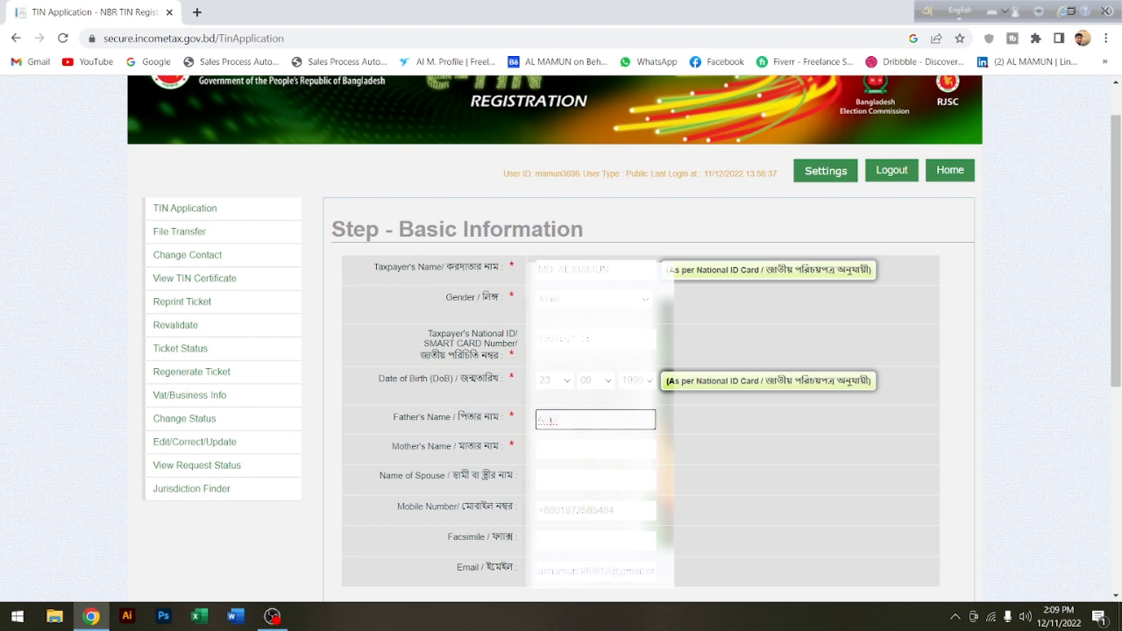
type("ashem")
left_click(577, 447)
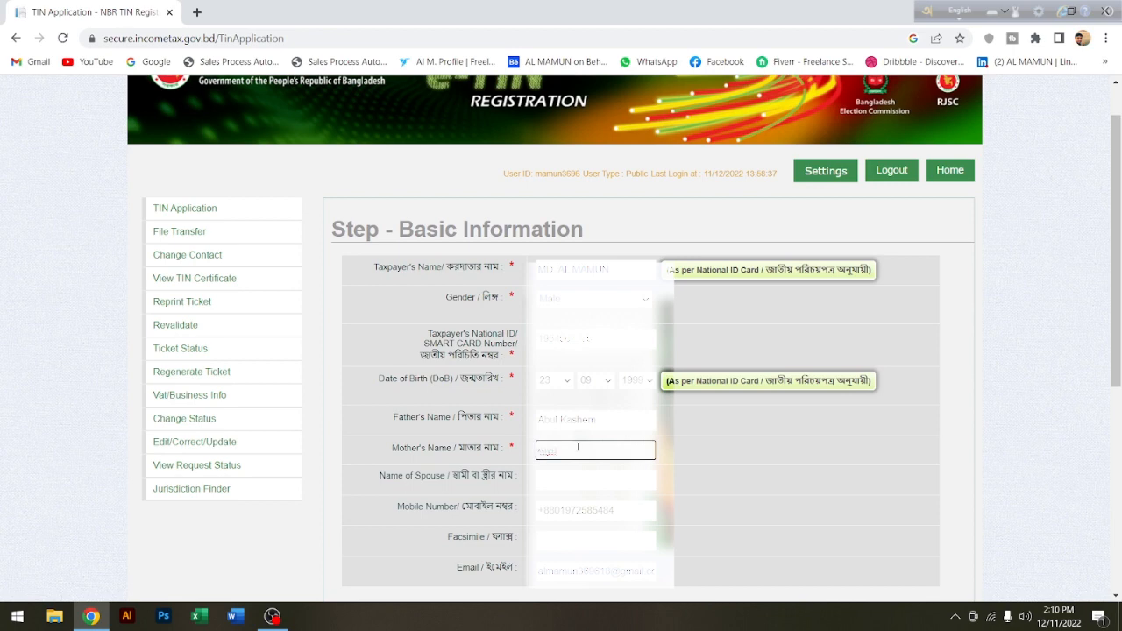
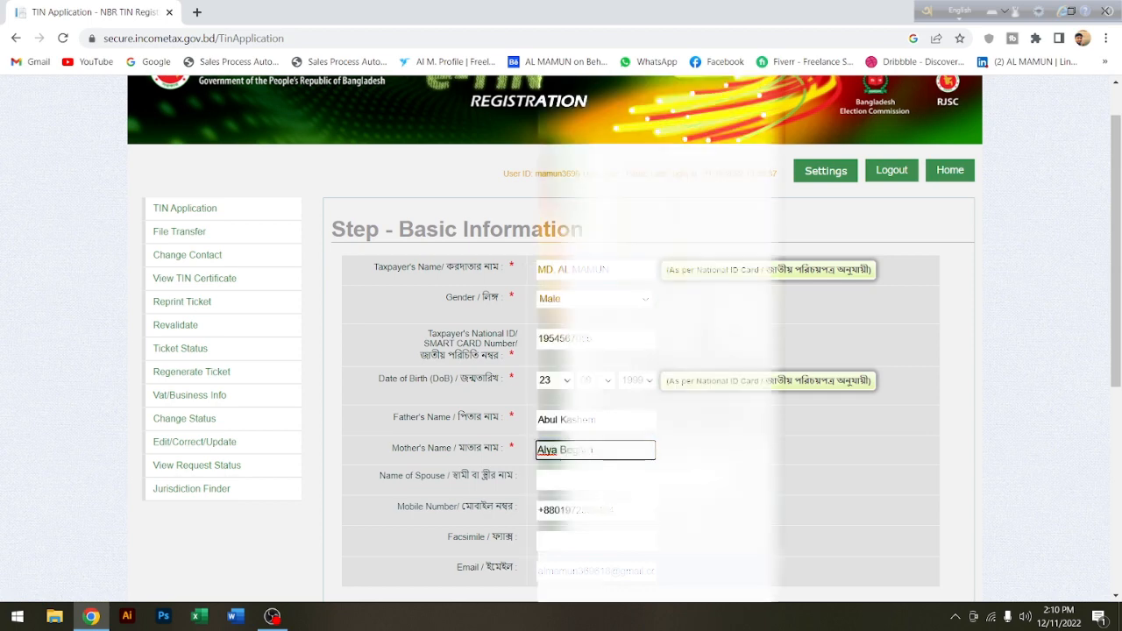
scroll(455, 401, "down", 1)
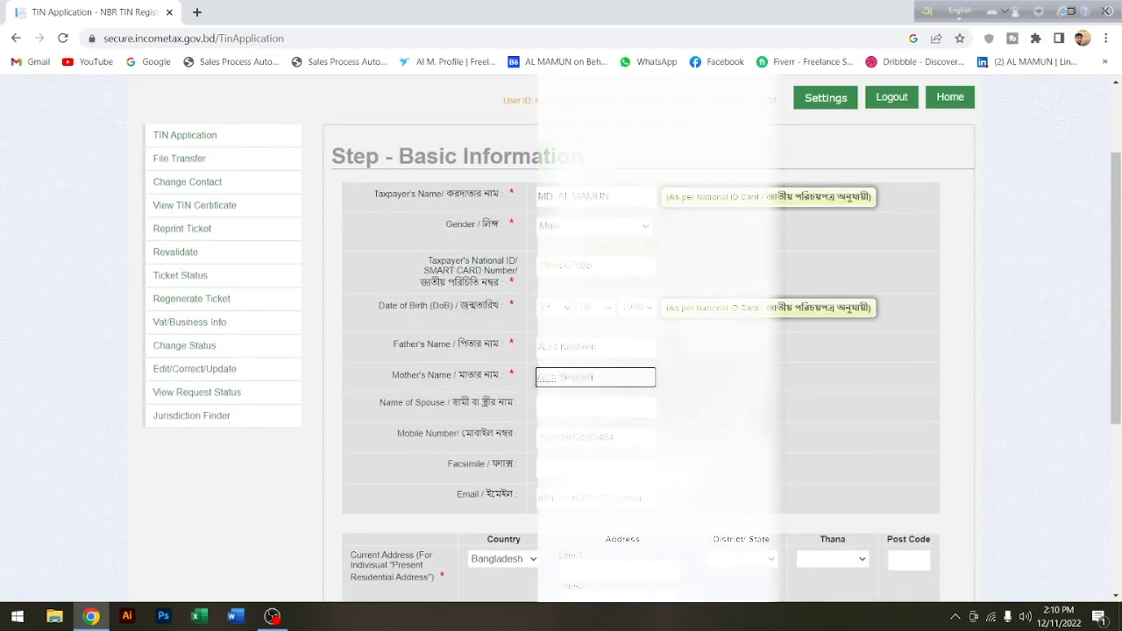
scroll(605, 489, "down", 1)
scroll(653, 367, "down", 1)
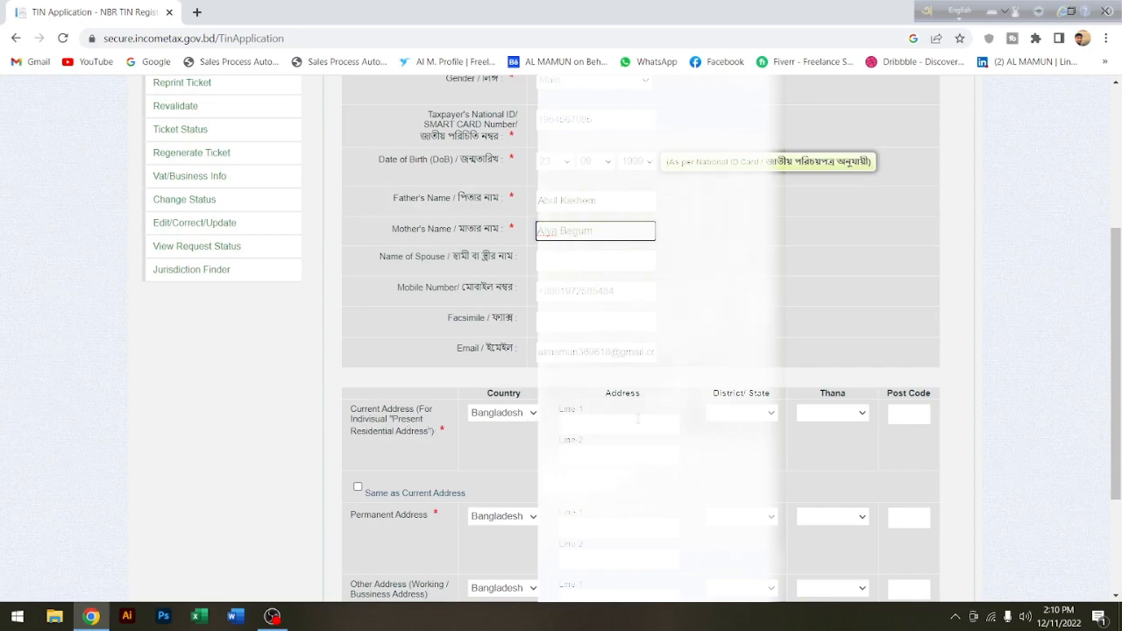
Step: Set the current address district to Jamalpur and thana Islampur, then open a new tab
scroll(728, 415, "down", 1)
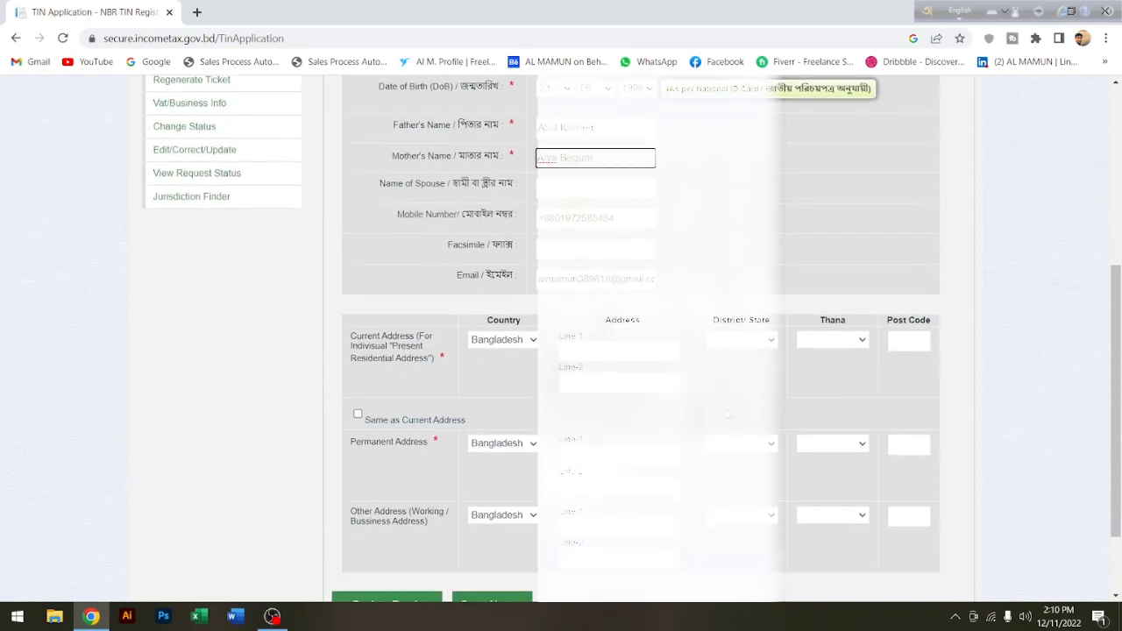
left_click(622, 351)
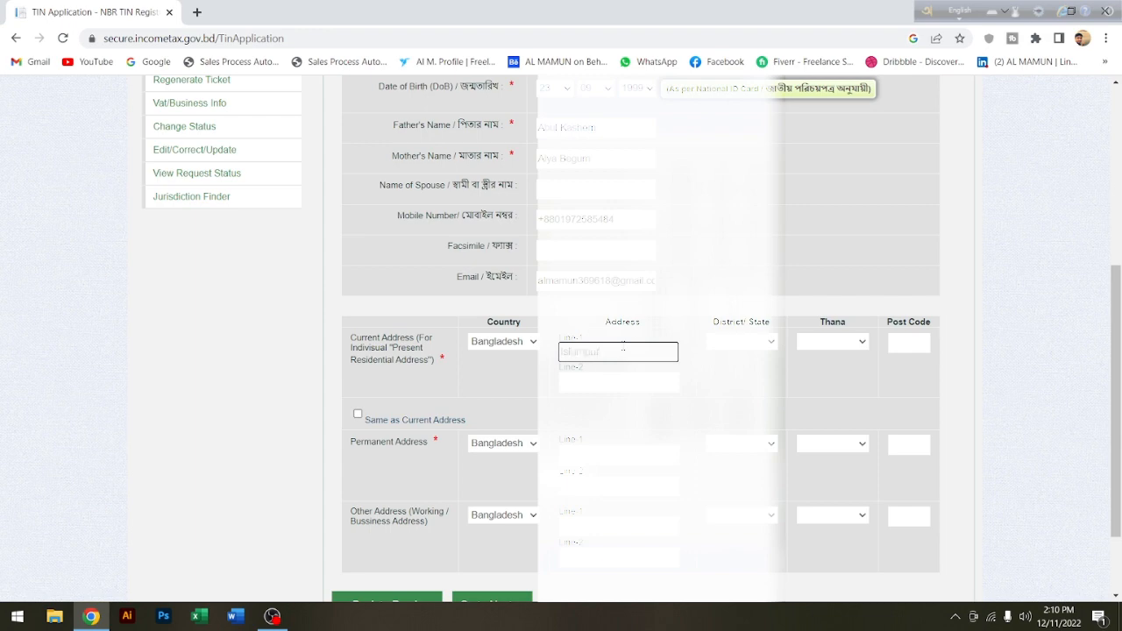
left_click(738, 342)
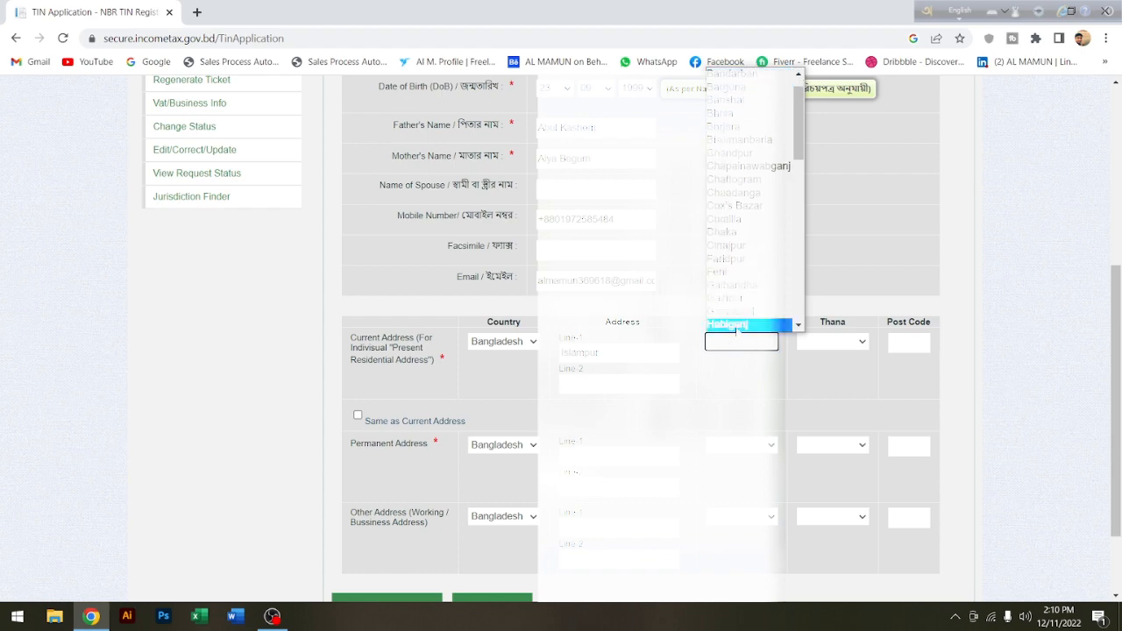
scroll(736, 304, "down", 2)
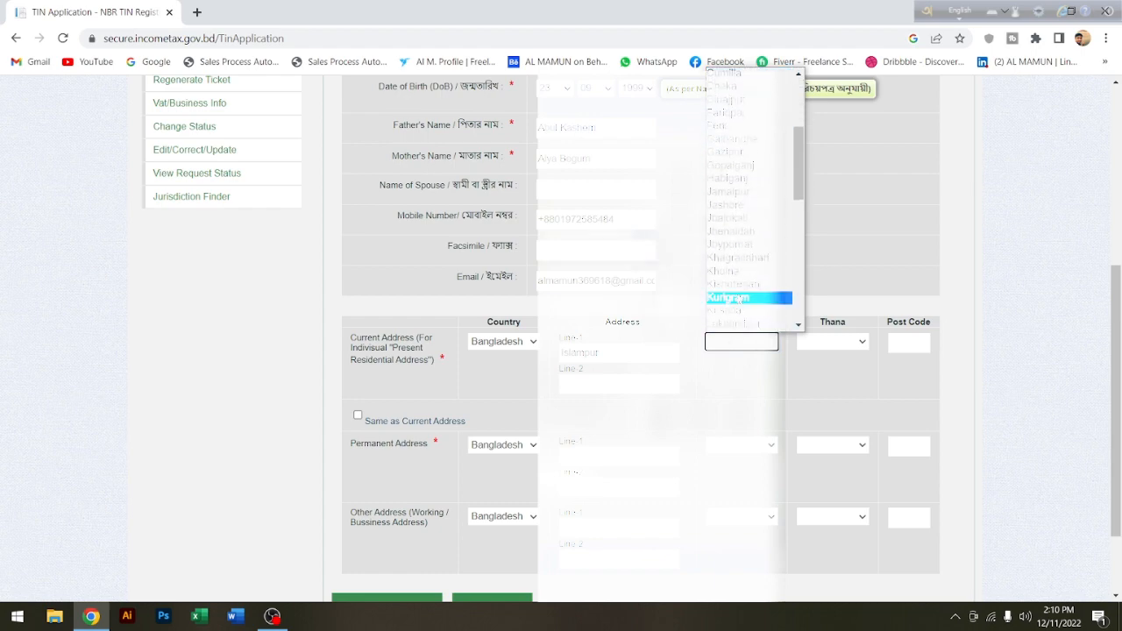
left_click(736, 191)
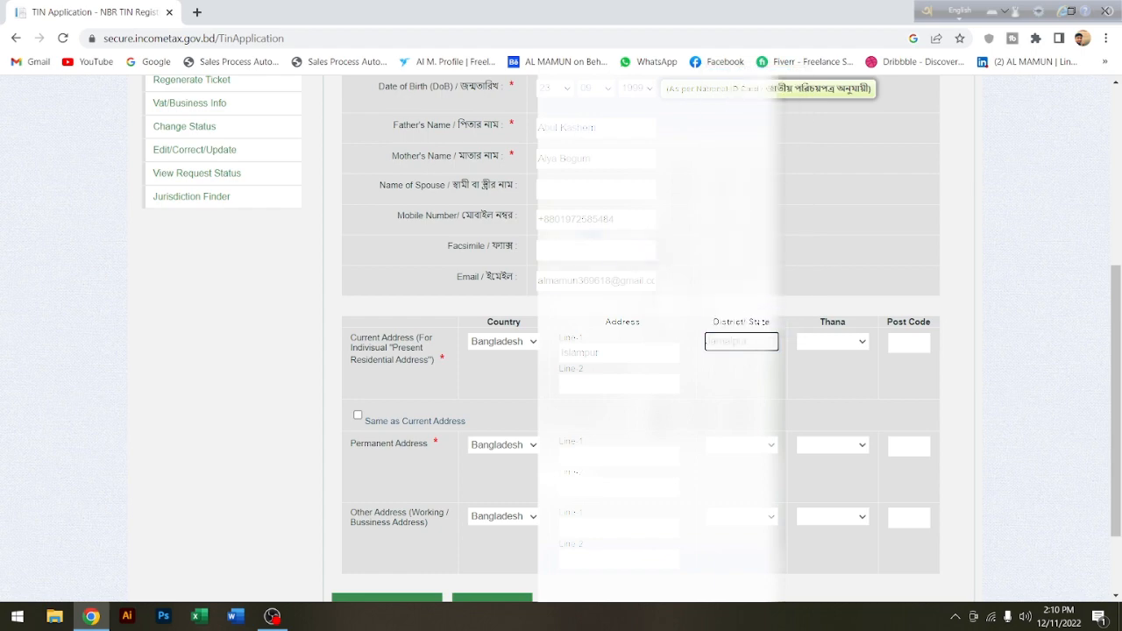
left_click(825, 349)
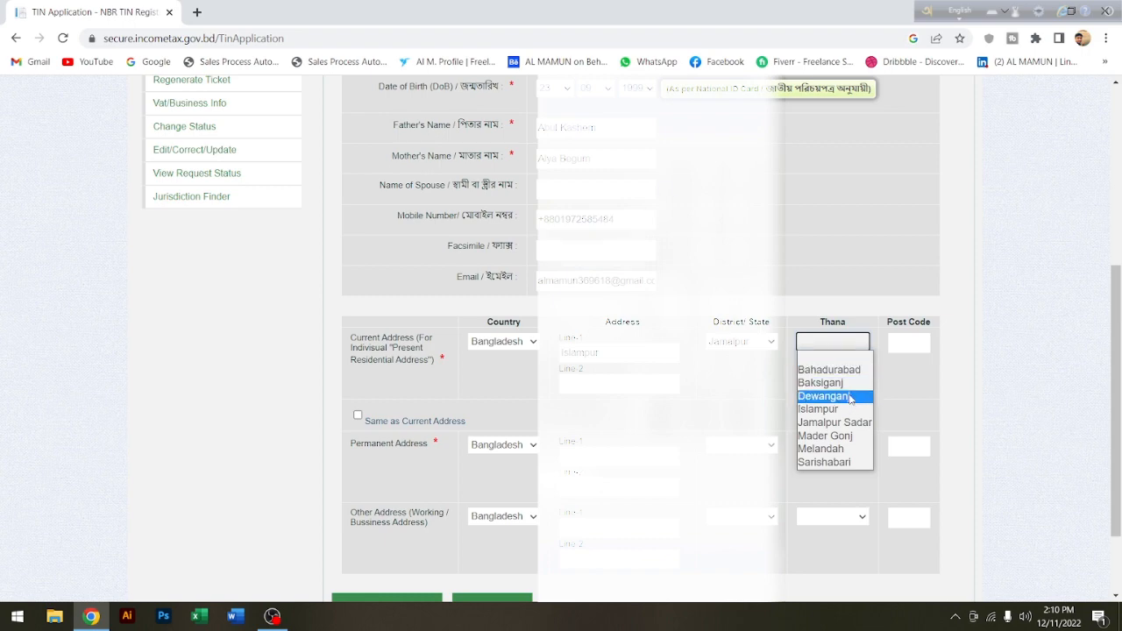
left_click(843, 414)
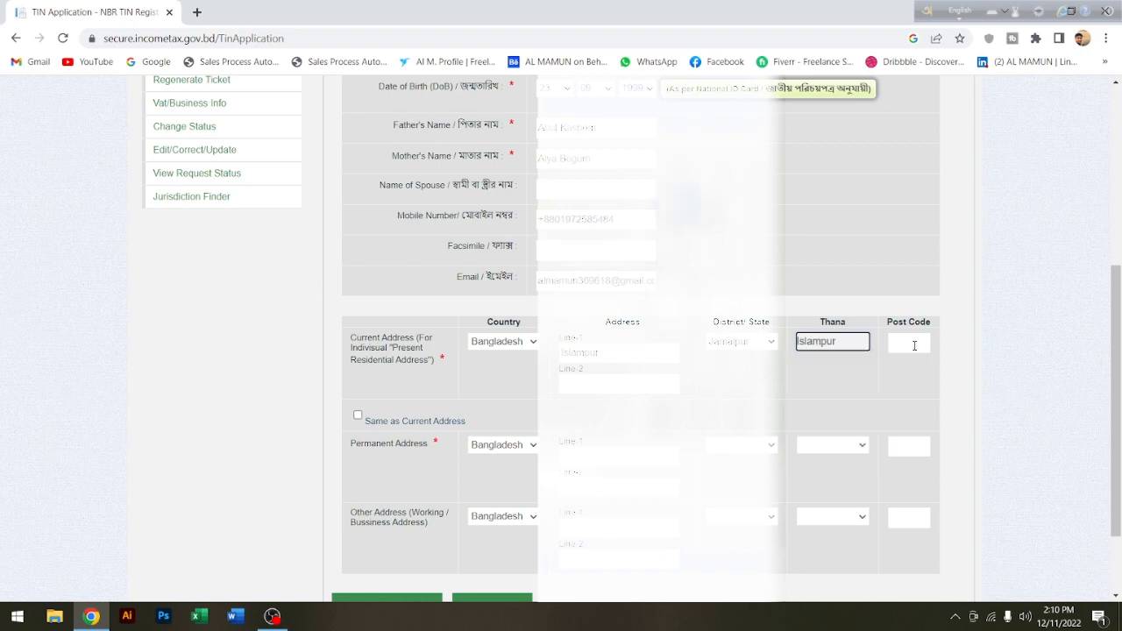
left_click(910, 343)
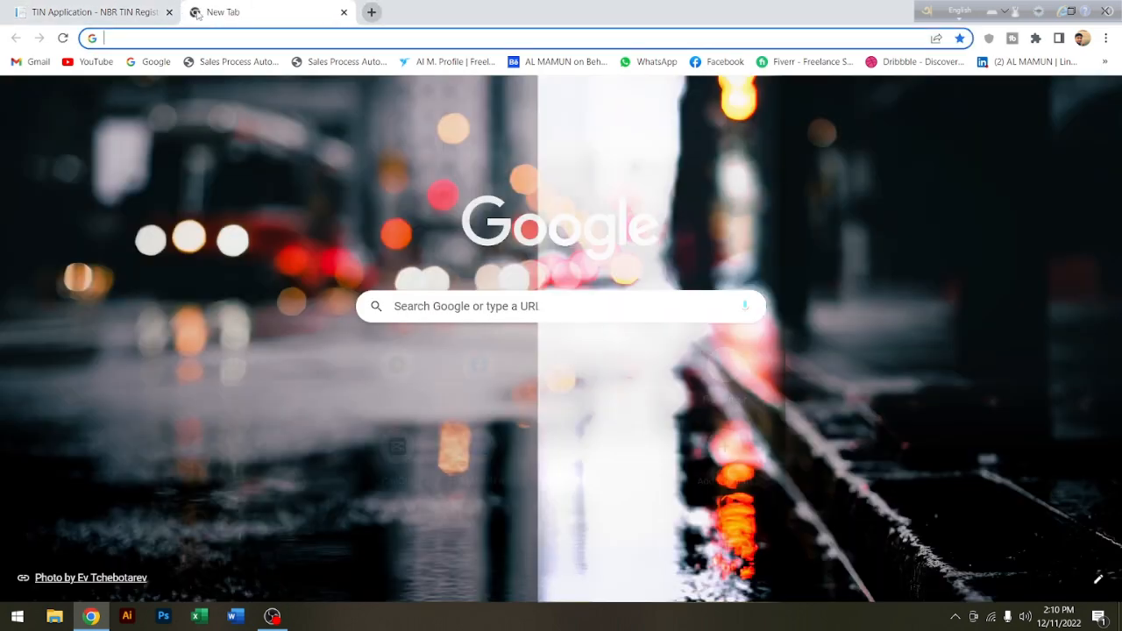
left_click(196, 12)
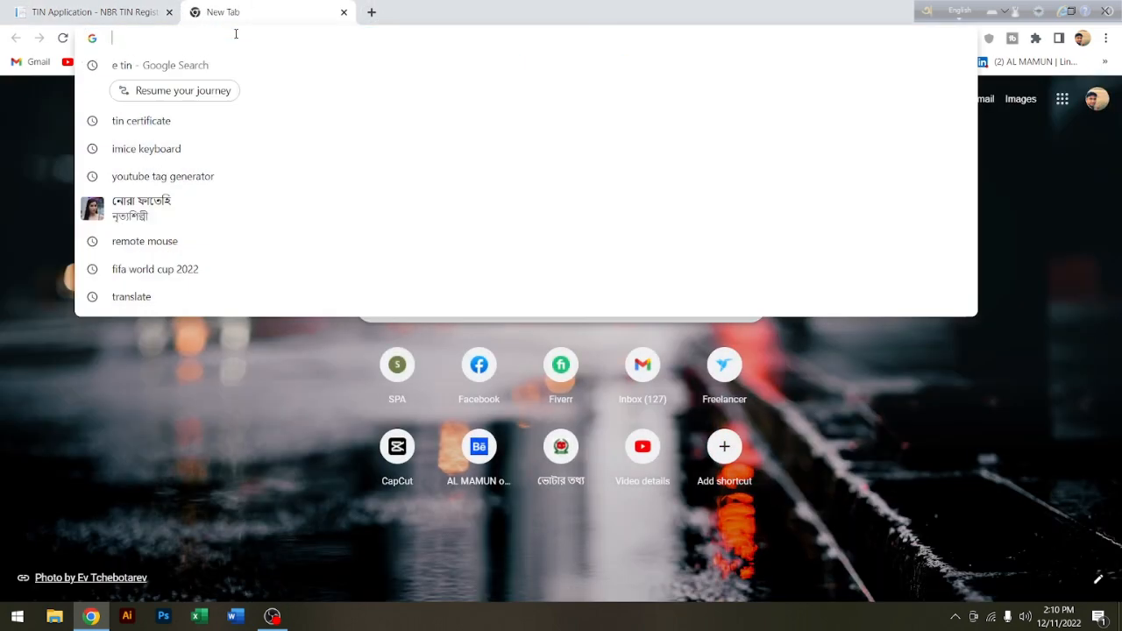
Step: Google 'islampur post' to find Islampur's post code, 2020, then return to the TIN form
left_click(236, 35)
type("i")
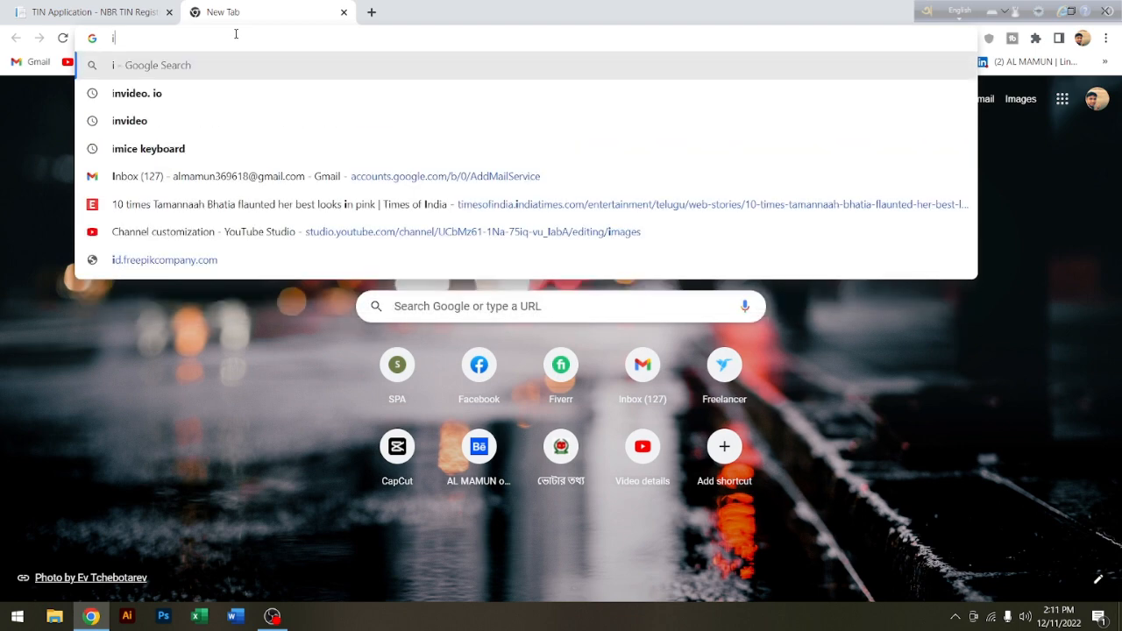
type("slam")
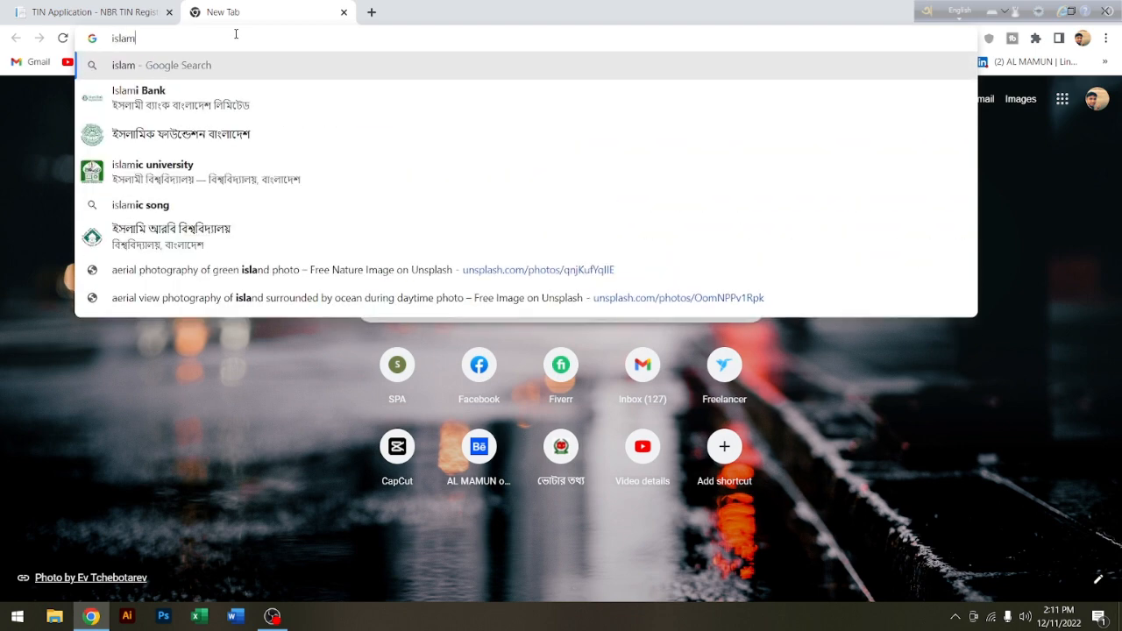
type("pur")
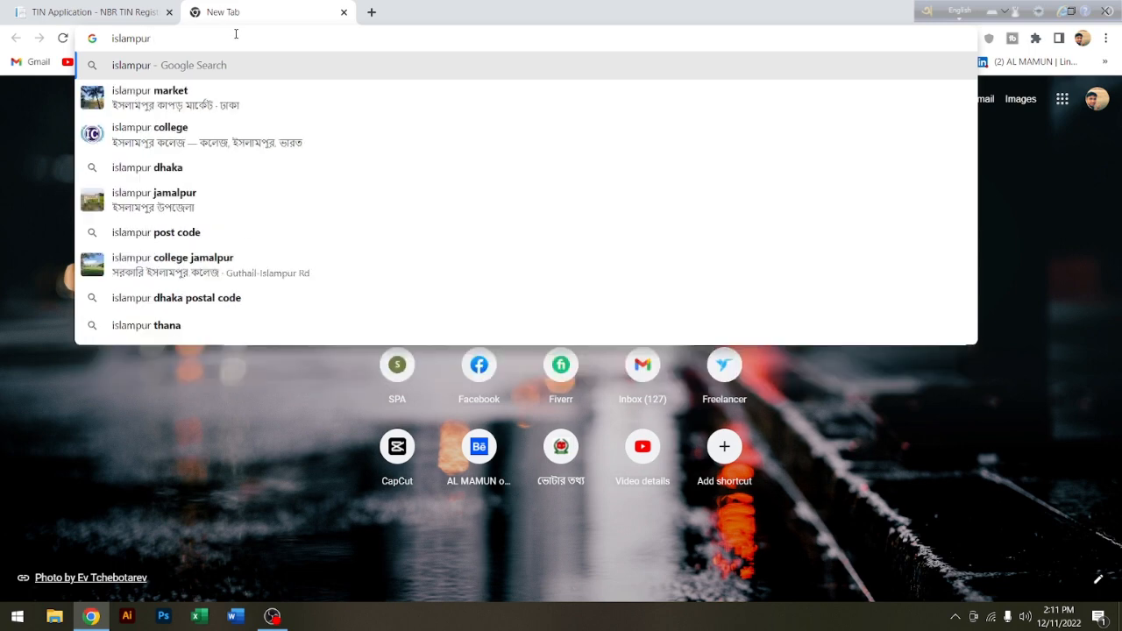
type(" post")
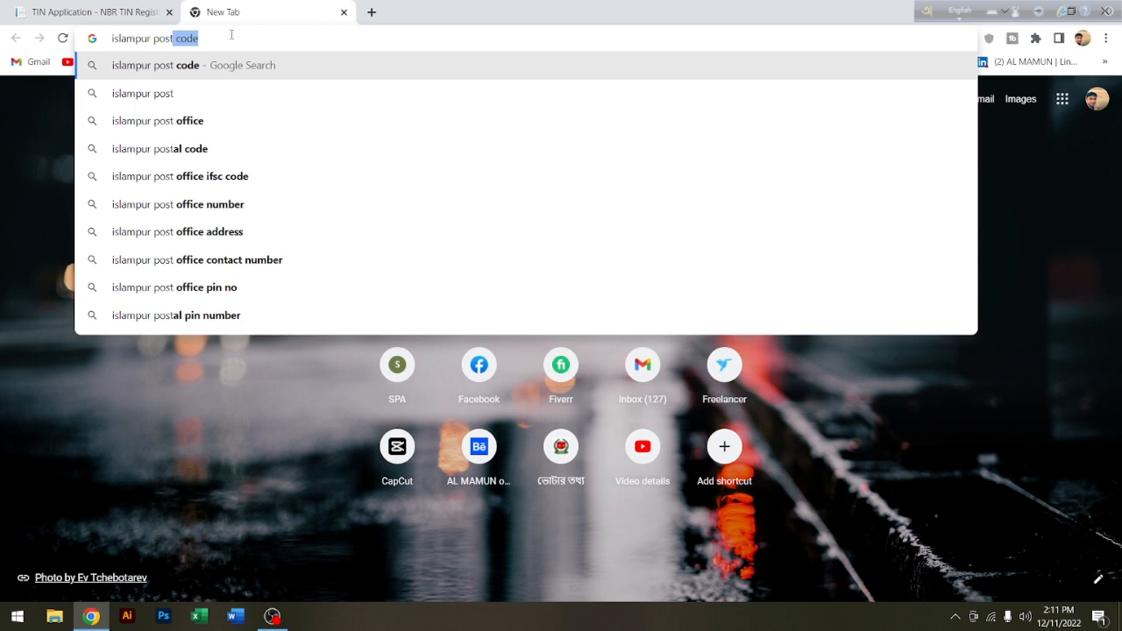
left_click(224, 150)
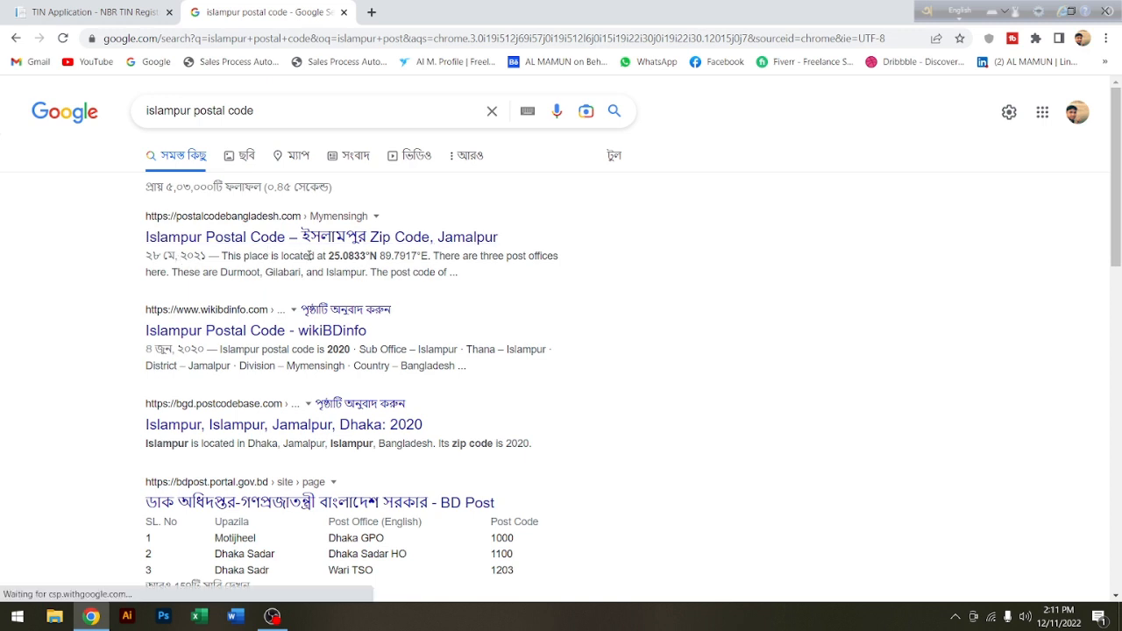
scroll(308, 256, "down", 1)
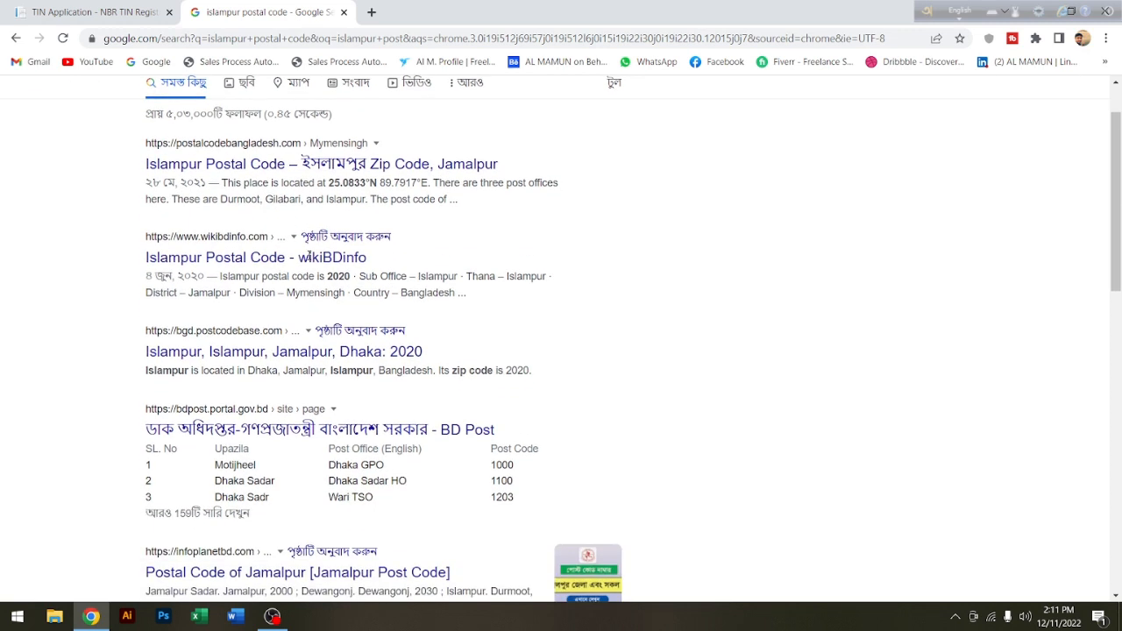
left_click(362, 256)
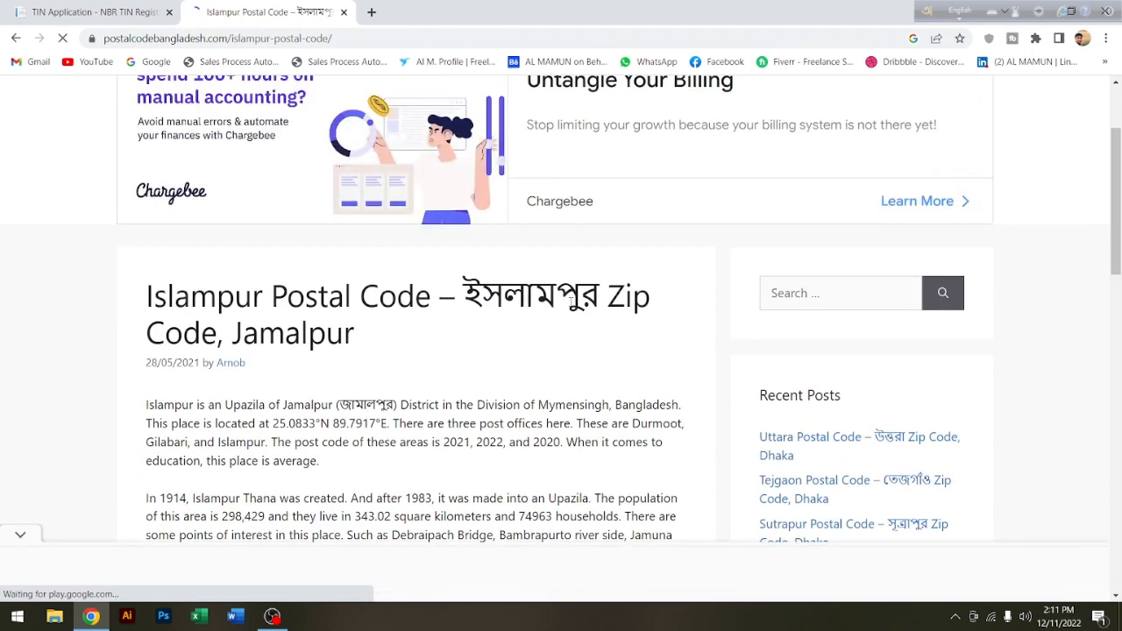
scroll(570, 306, "down", 4)
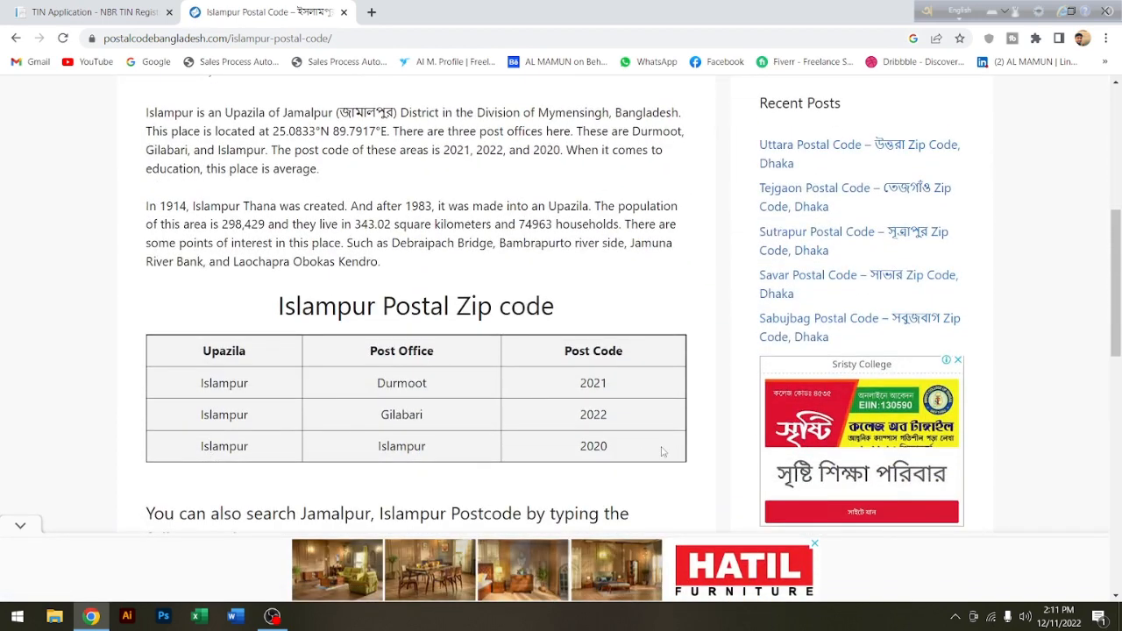
scroll(663, 451, "up", 10)
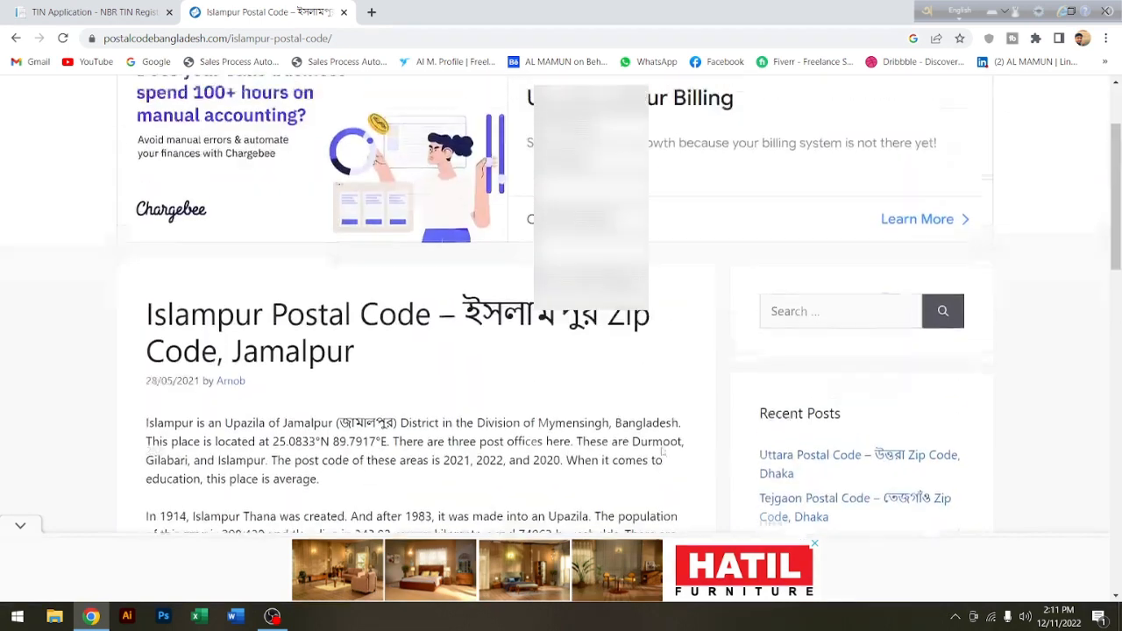
left_click(97, 11)
left_click(907, 341)
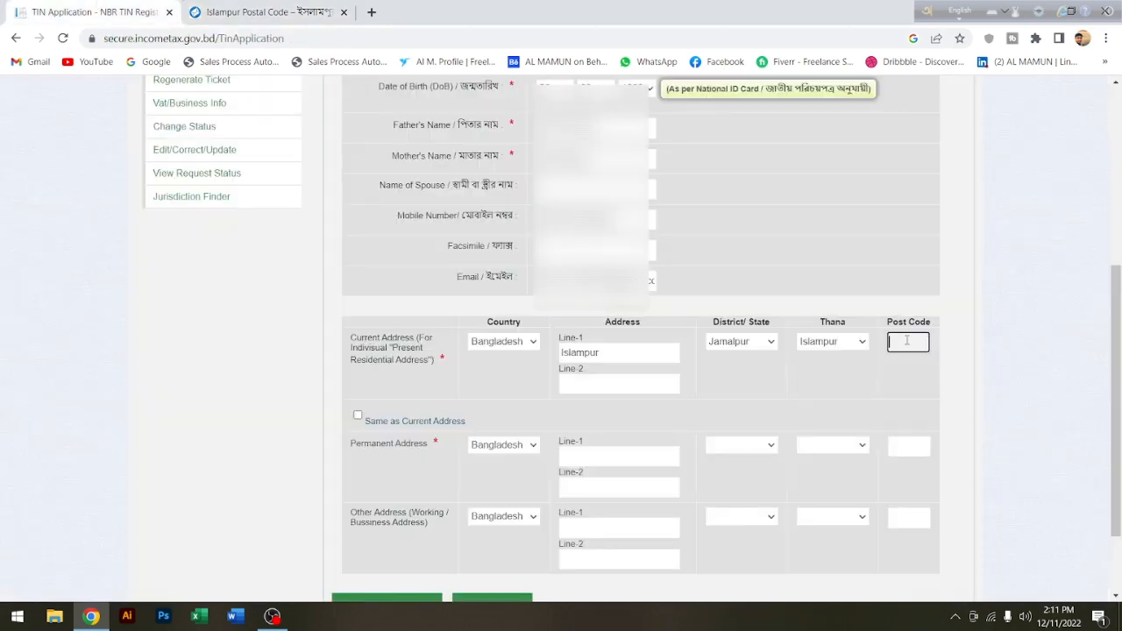
Step: Enter current post code 2020 and permanent address line 1 'Laxcmipur'
type("2020")
left_click(630, 457)
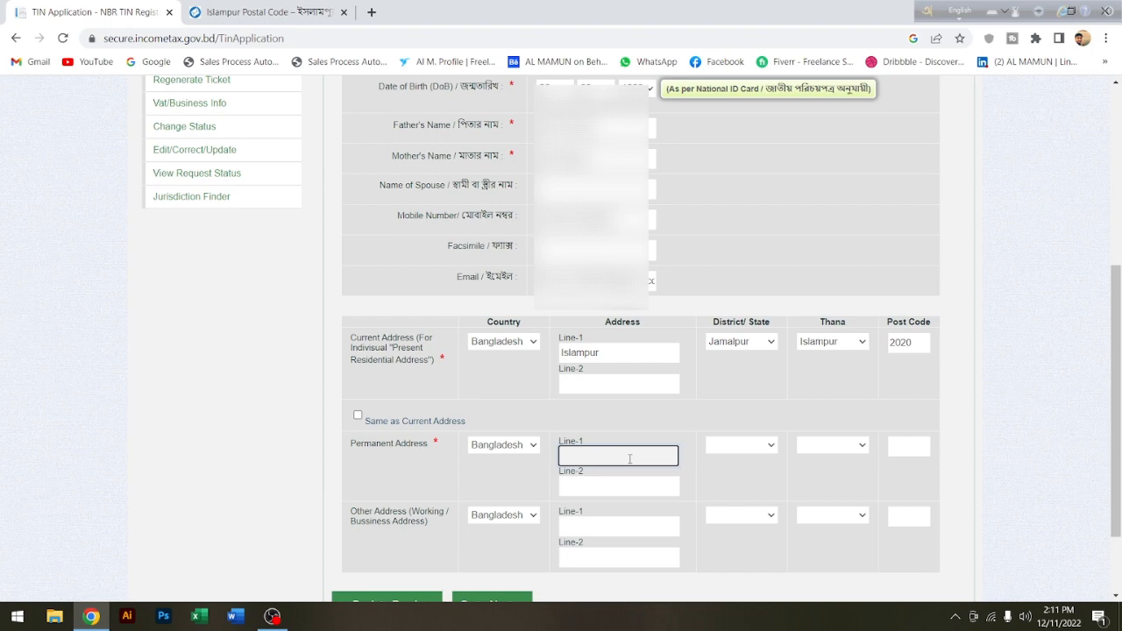
type("L")
type("axc")
type("mipu")
type("r")
Step: Set the permanent address to Sirajganj district, Tarash thana, post code 6721
left_click(750, 449)
scroll(752, 374, "down", 1)
scroll(752, 375, "down", 7)
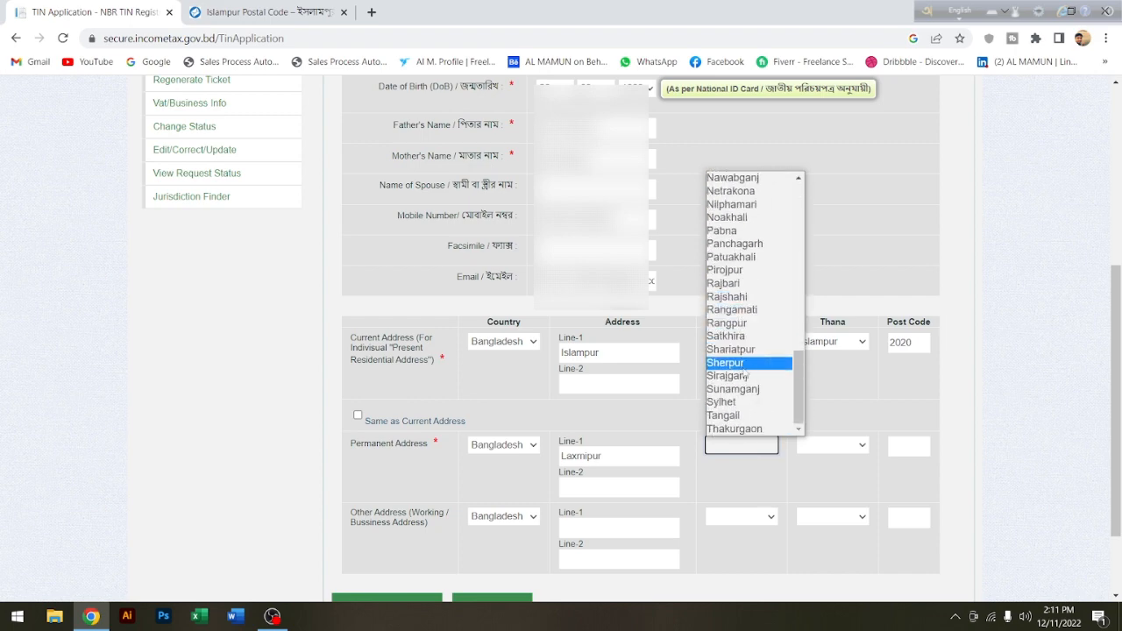
left_click(741, 375)
left_click(847, 449)
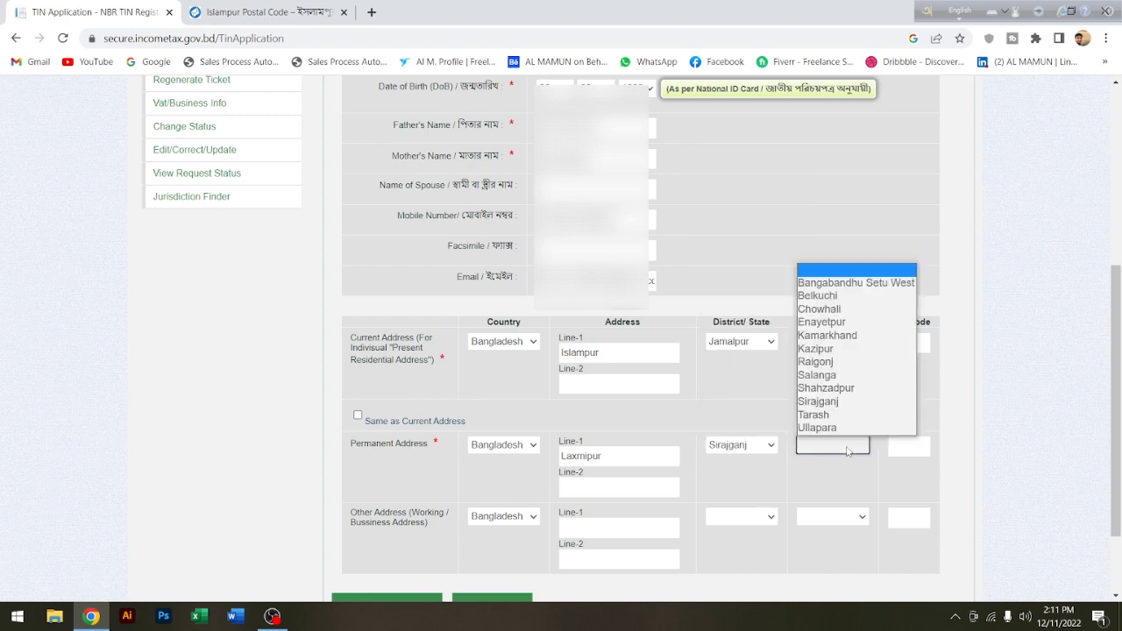
left_click(841, 415)
left_click(926, 447)
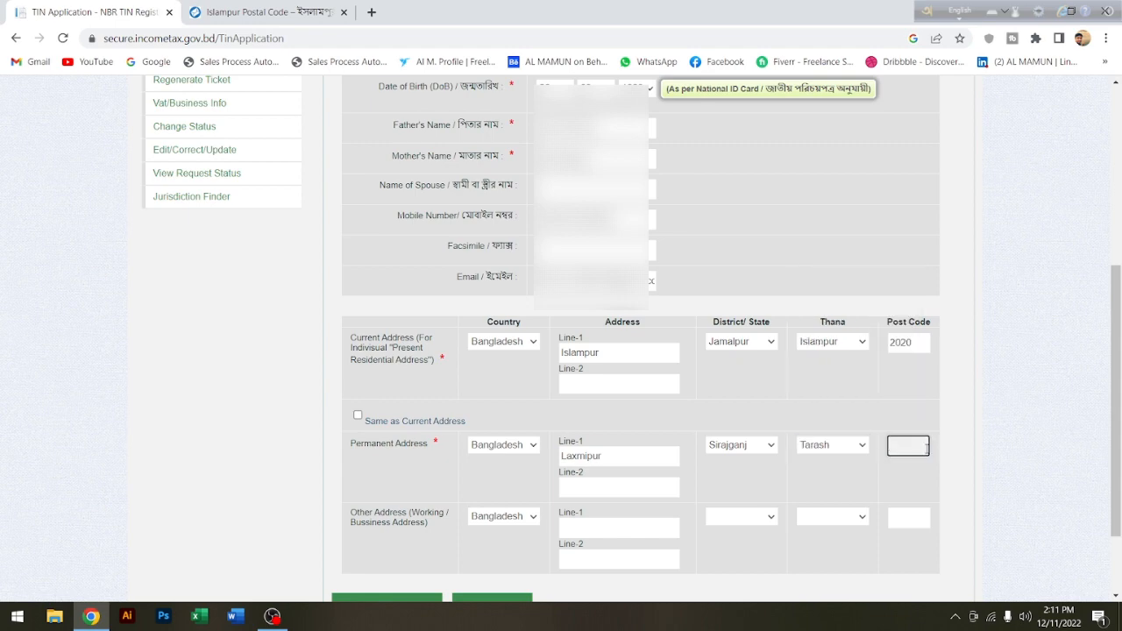
type("6721")
Step: Continue to the application's Final Preview
scroll(859, 451, "down", 1)
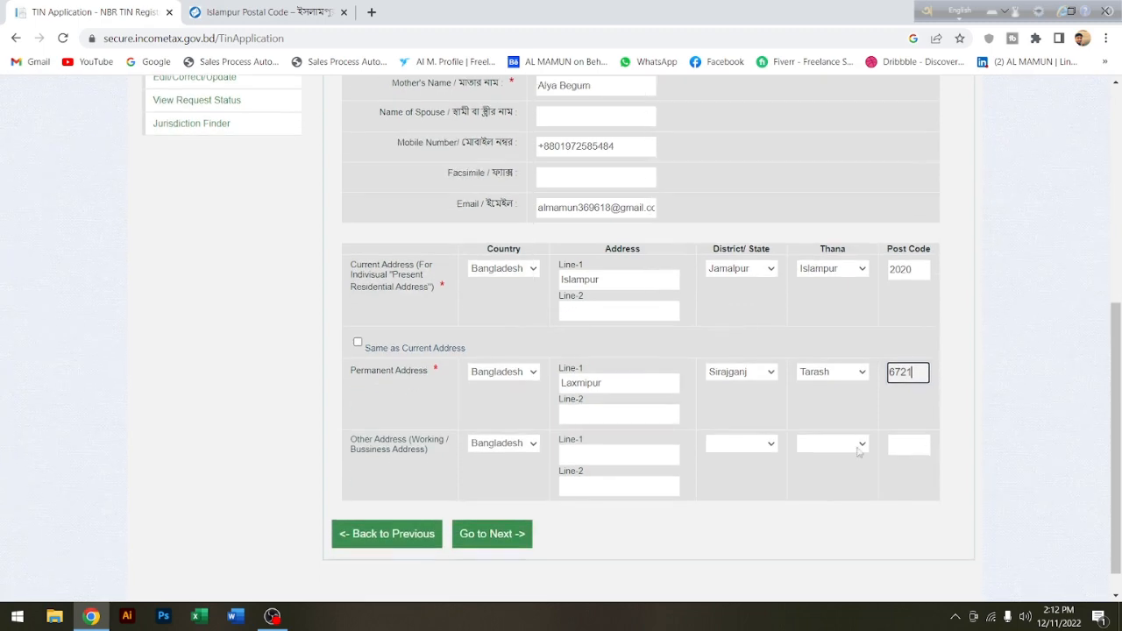
scroll(601, 456, "down", 1)
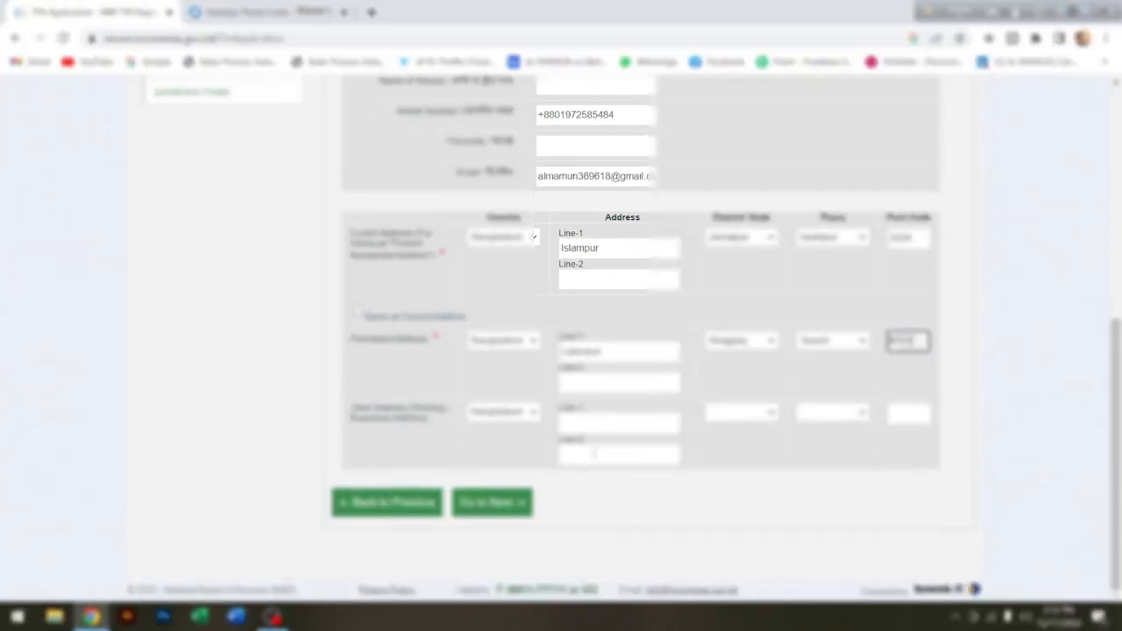
left_click(464, 511)
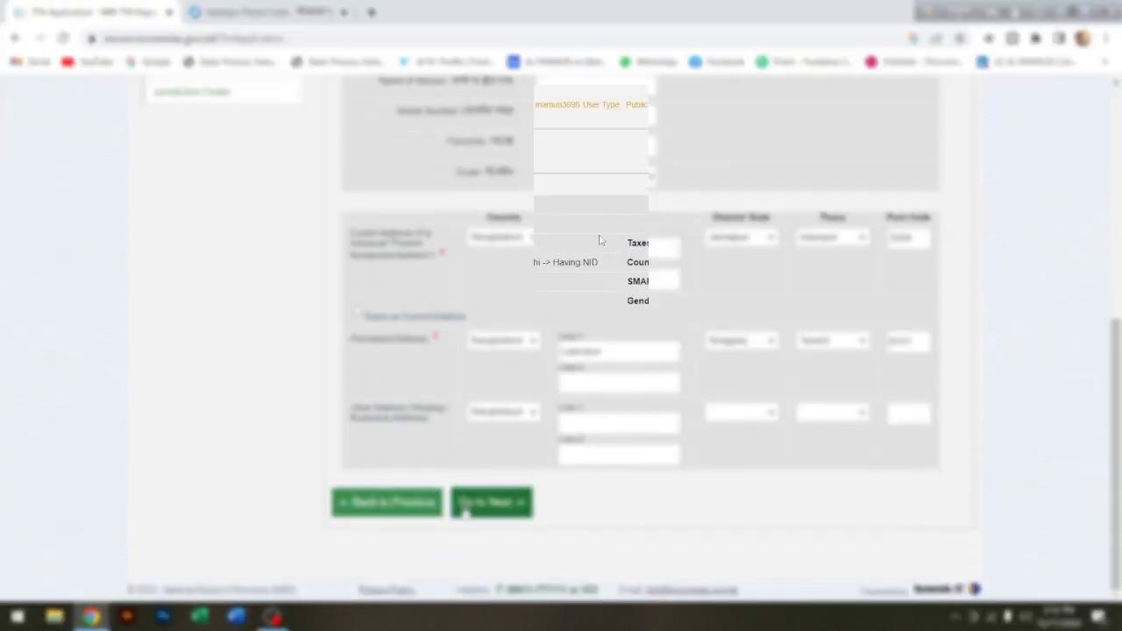